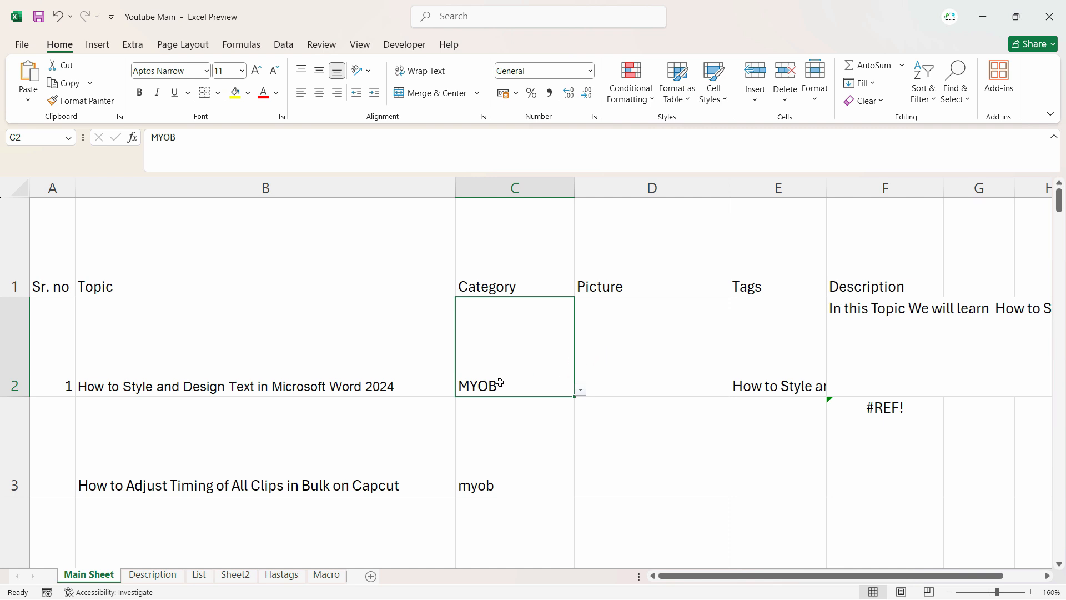
- Choose Audacity as the category in cell C2 of the Main Sheet
left_click(580, 389)
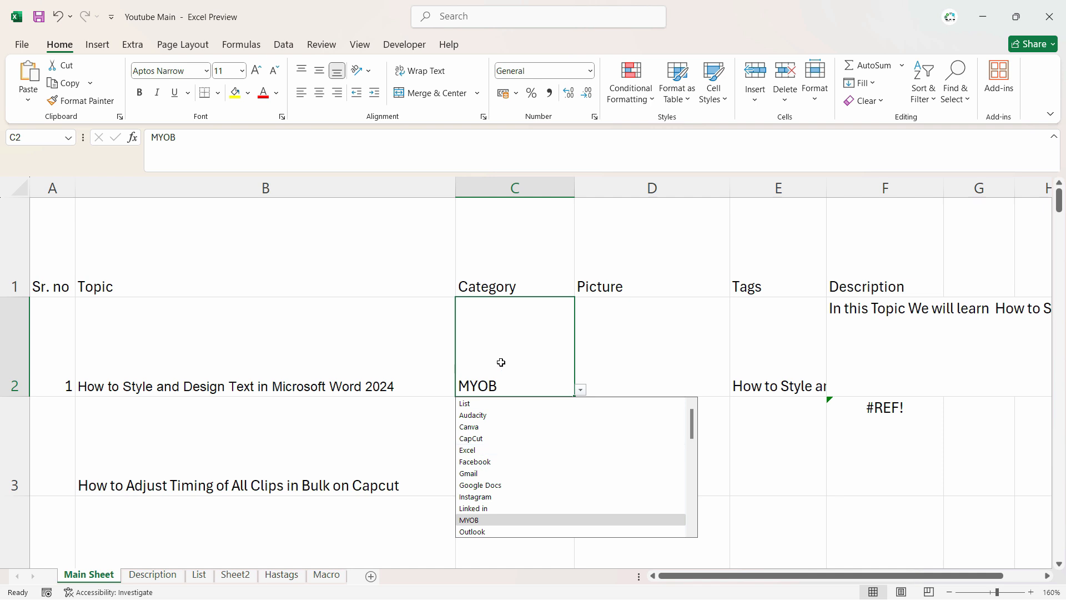
left_click(496, 418)
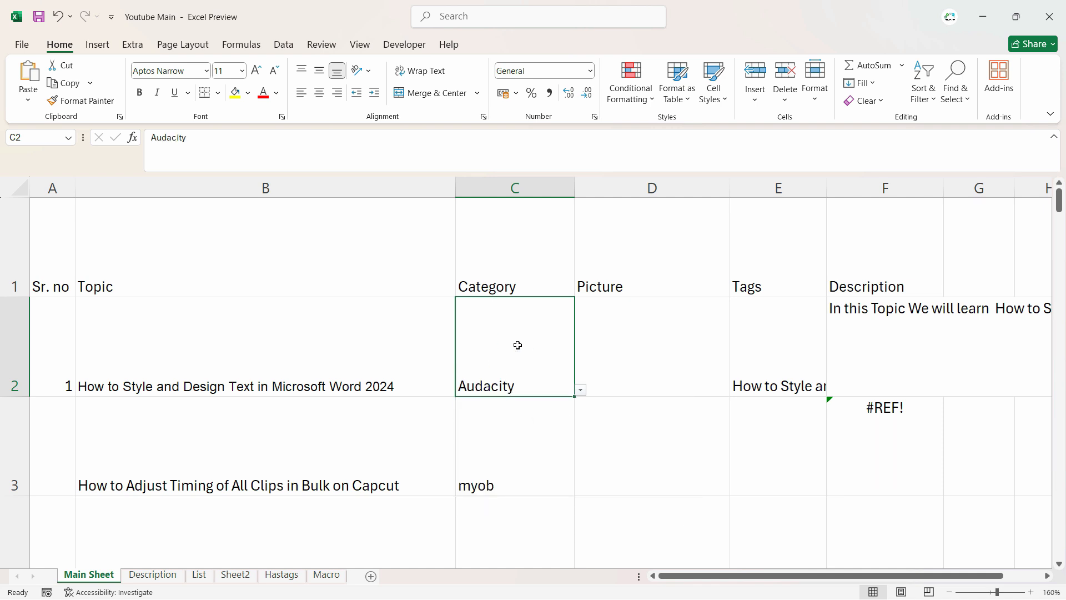
- Compare the Audacity category, course link and picture on the List sheet with the empty Picture cell D2 on the Main Sheet
left_click(199, 575)
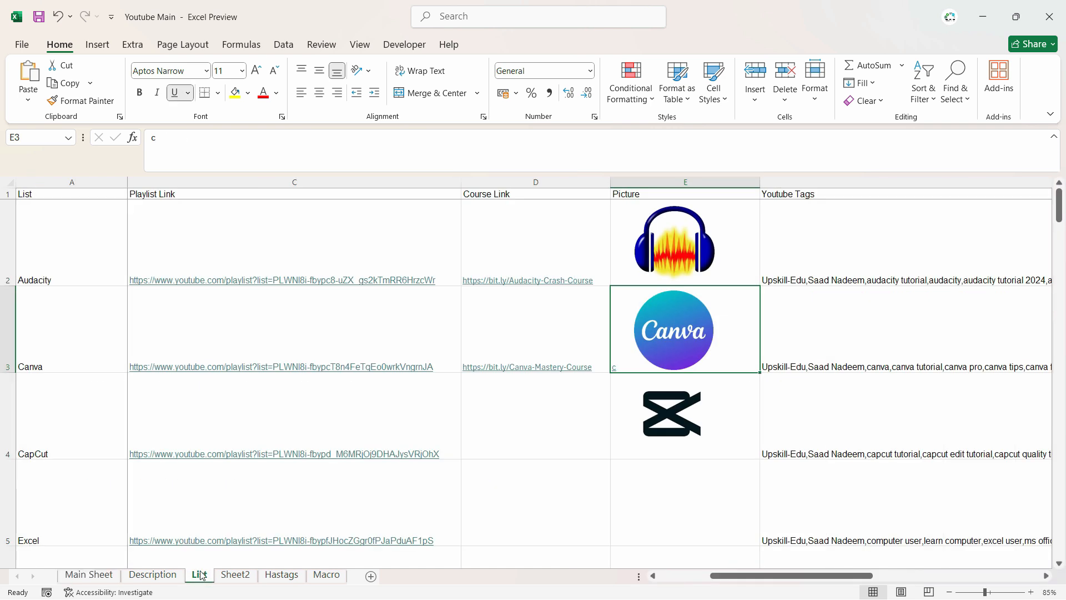
left_click(26, 270)
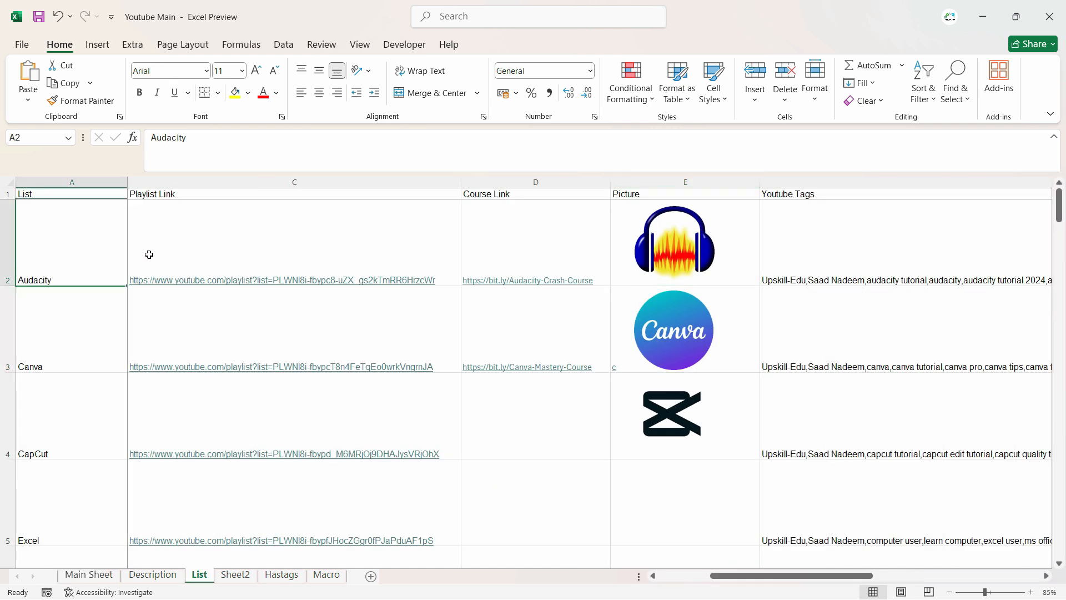
left_click(590, 247)
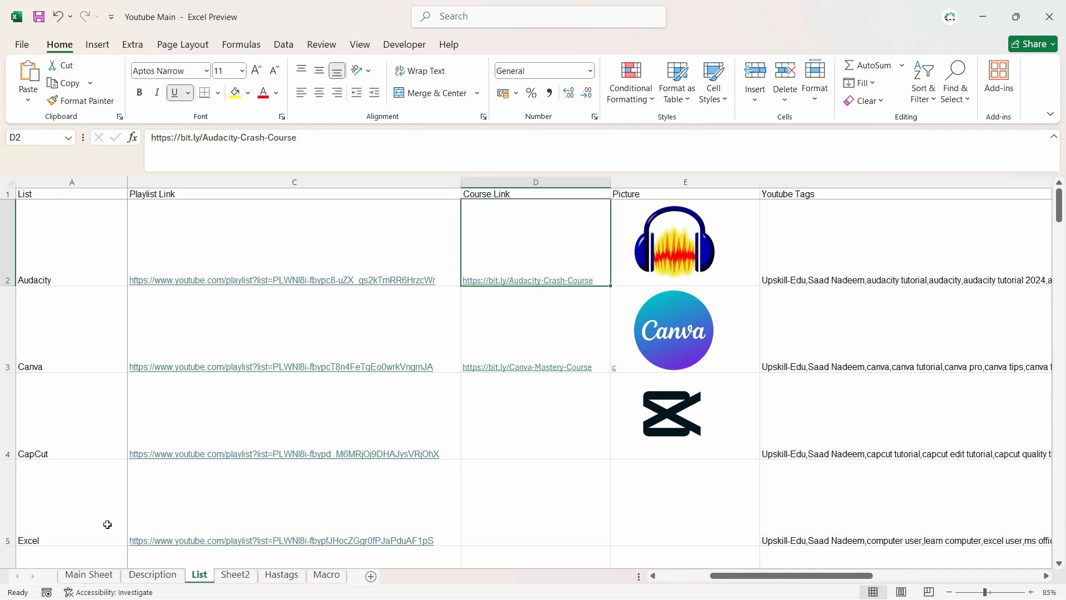
left_click(94, 575)
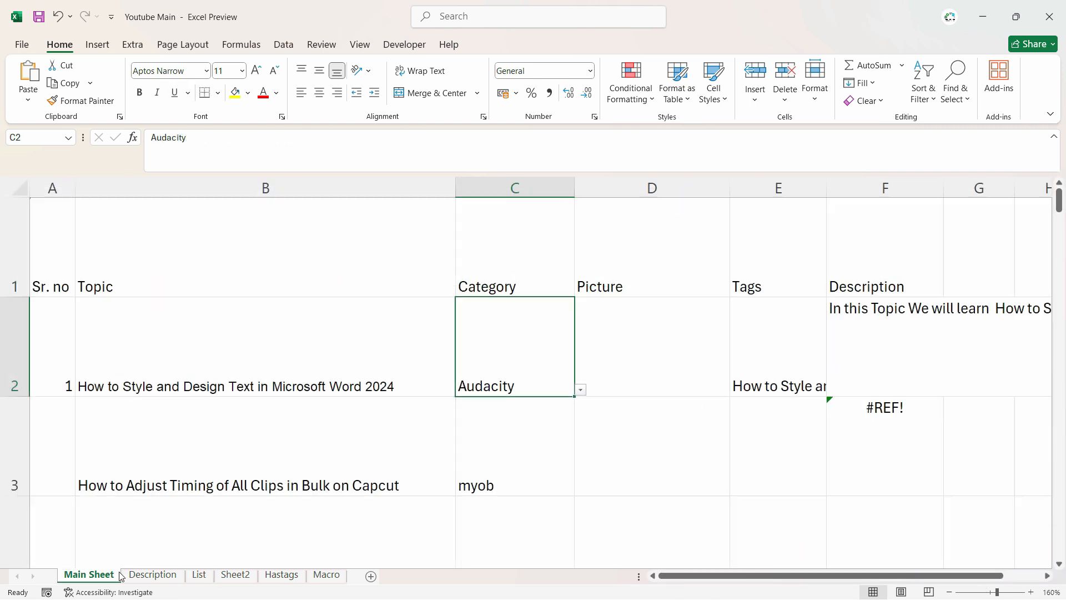
left_click(705, 352)
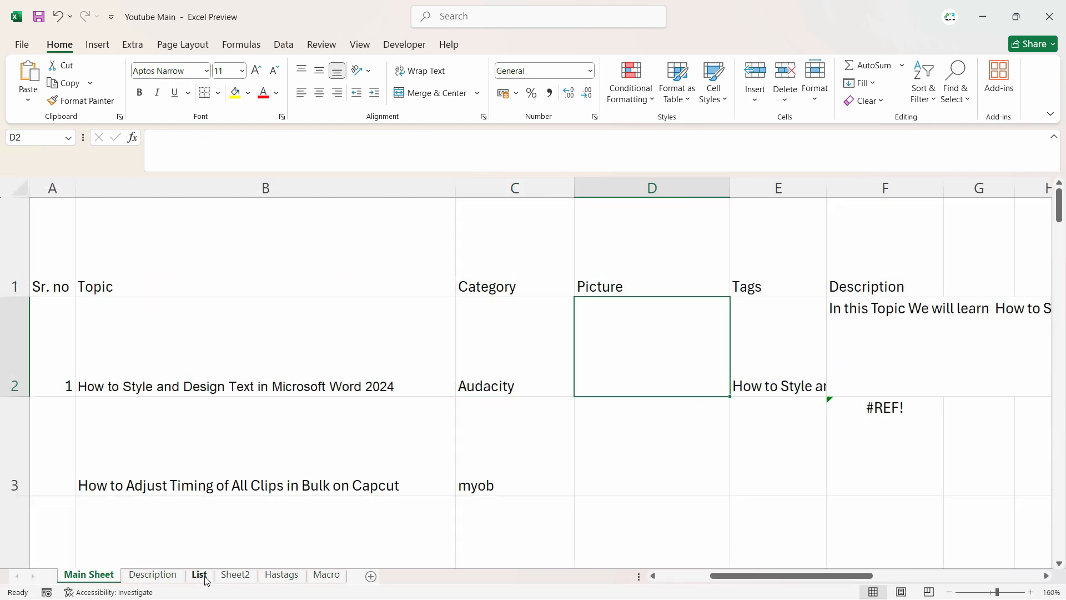
left_click(199, 574)
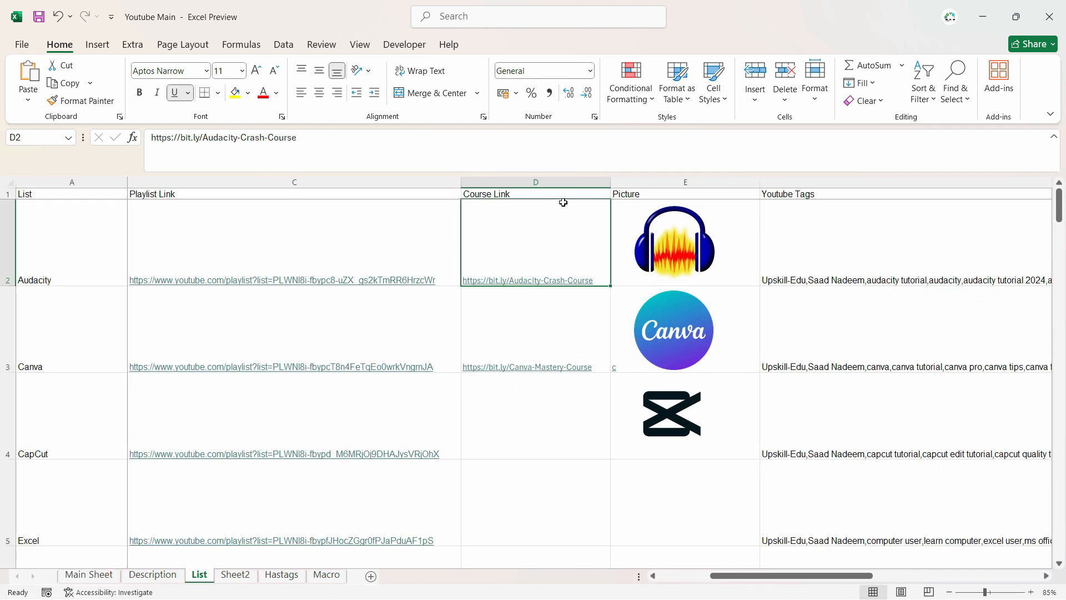
left_click(736, 240)
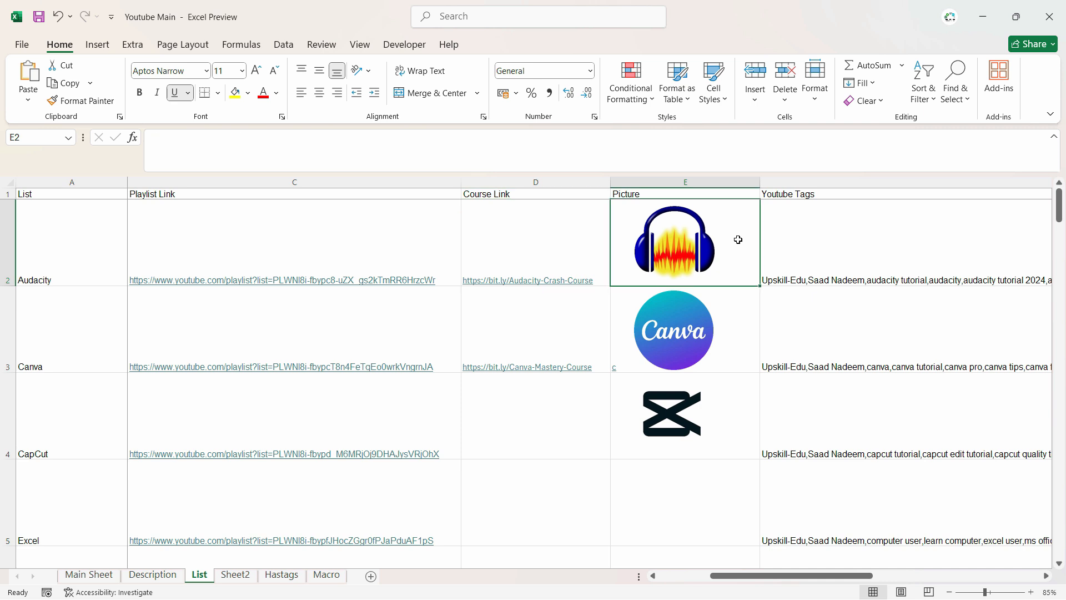
left_click(89, 575)
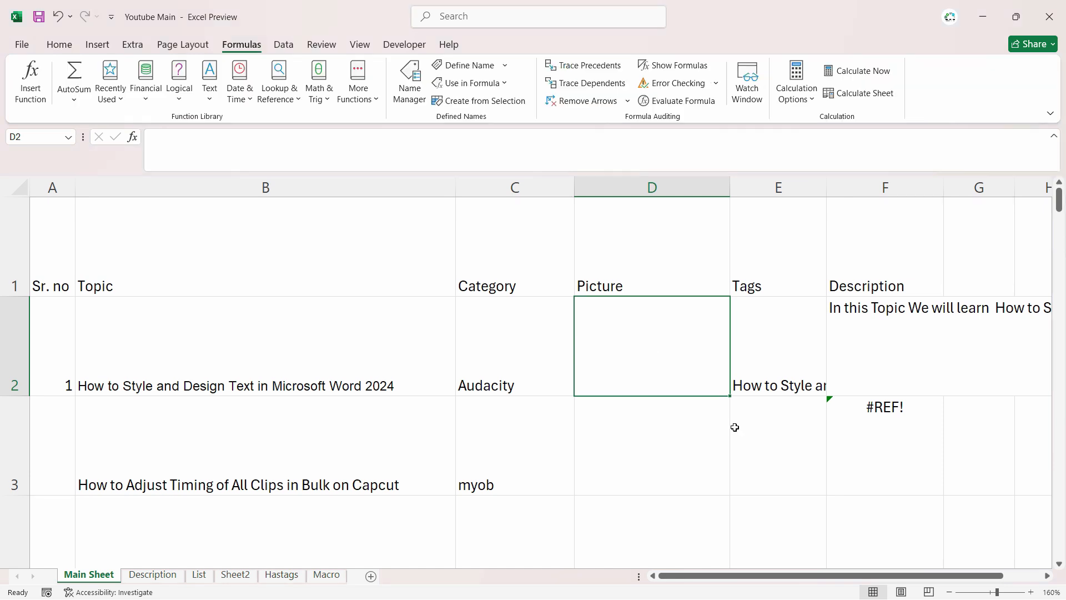
- Remove the list validation from category cell C2 by setting its data validation to allow any value
left_click(555, 386)
left_click(650, 369)
left_click(517, 380)
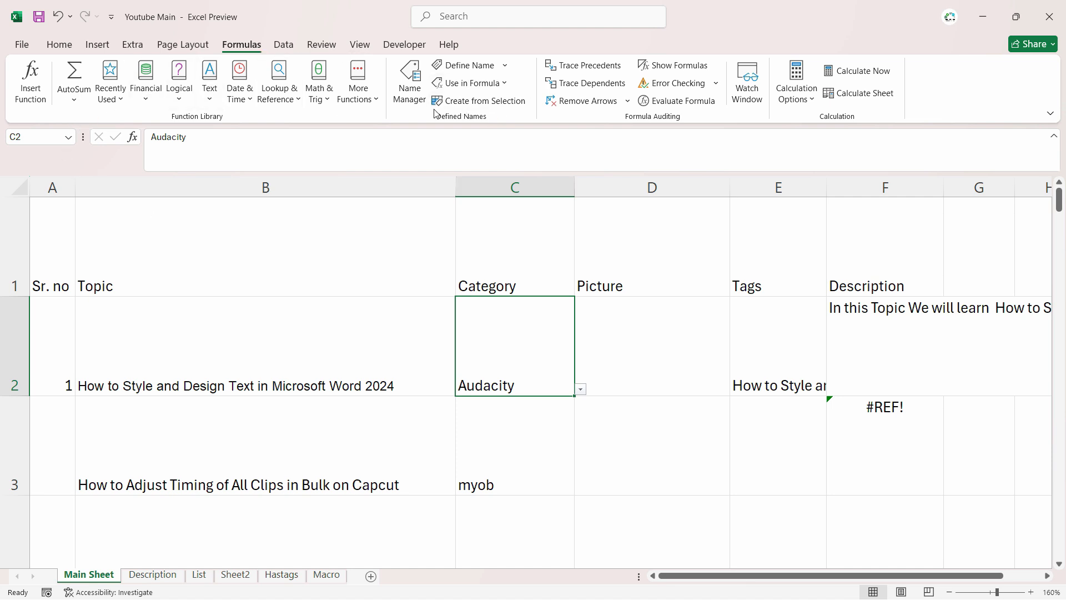
left_click(284, 45)
left_click(690, 71)
left_click(705, 238)
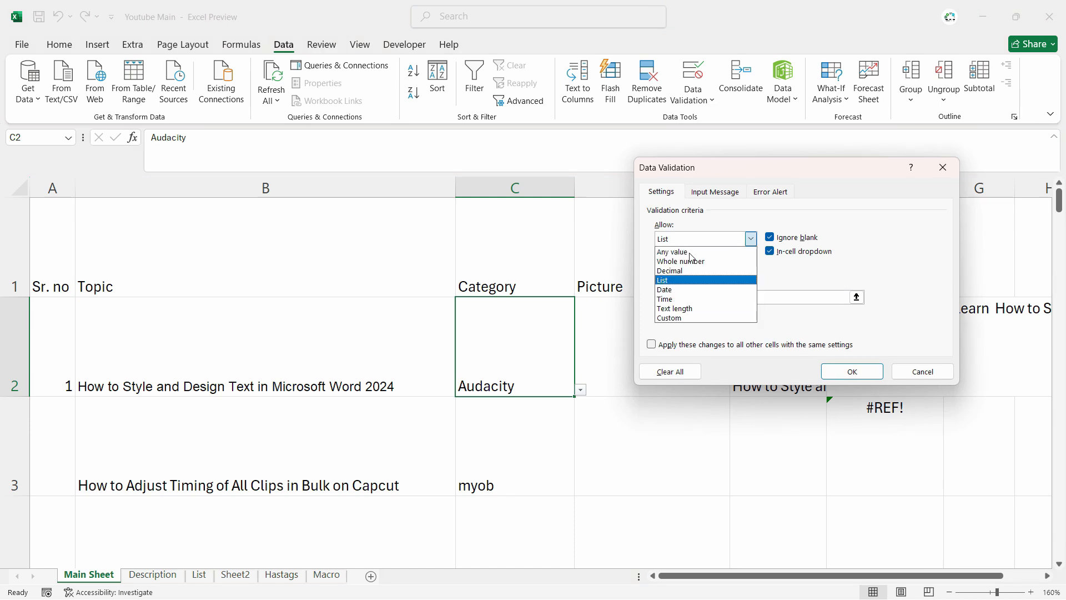
left_click(680, 261)
left_click(697, 238)
left_click(690, 251)
left_click(839, 371)
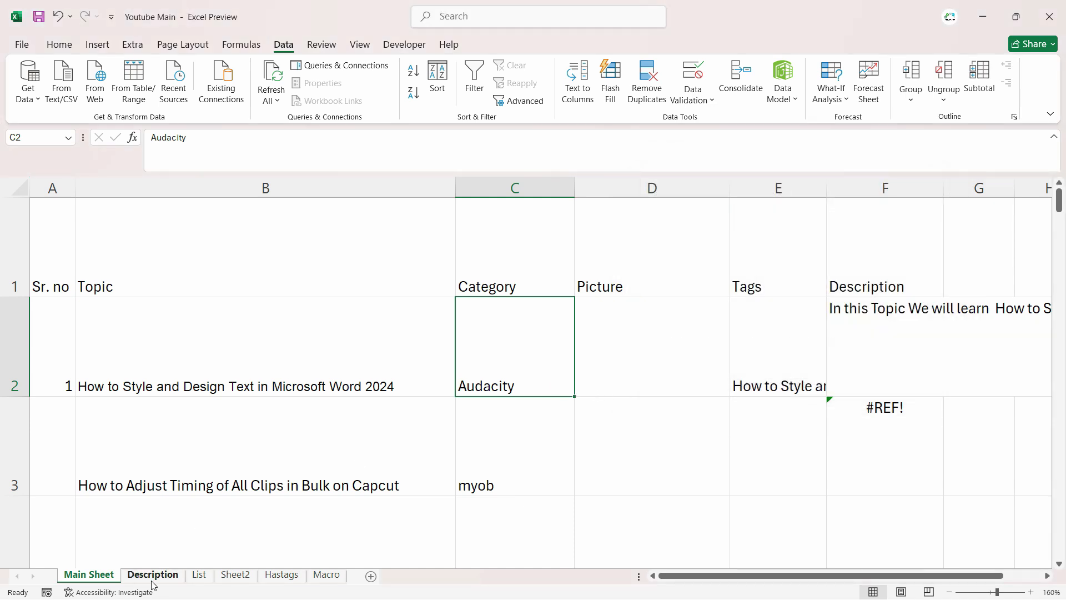
- Examine the category entries in column A of the List sheet, from the first entry down to the empty rows below the last
left_click(199, 575)
left_click(78, 254)
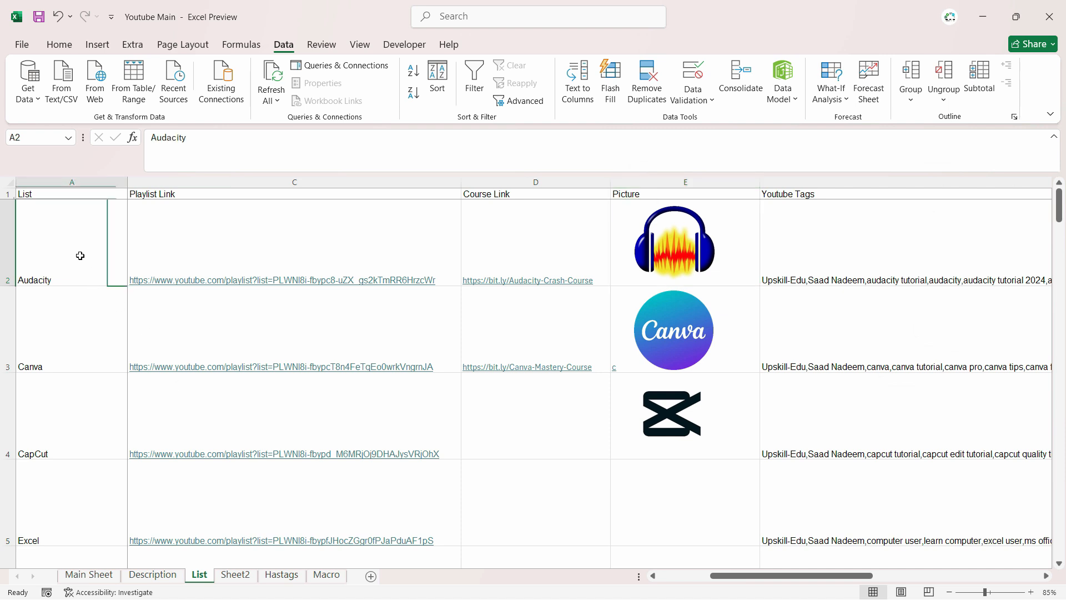
key("Right")
key("Left")
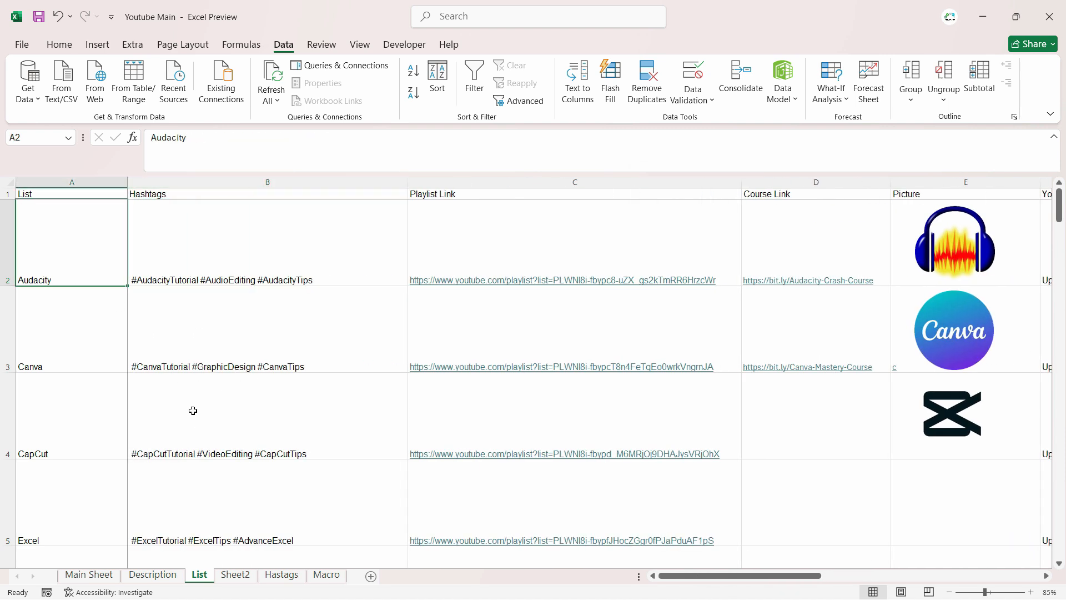
key("Up")
key("Down")
key("Up")
key("Down")
key("ctrl+shift+Down")
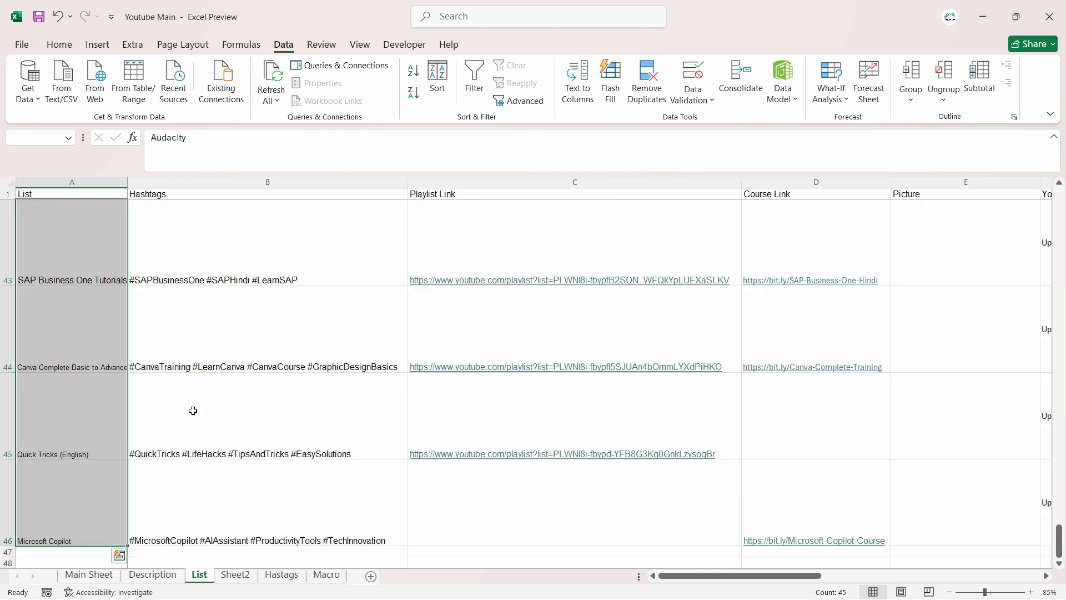
scroll(67, 478, "down", 2)
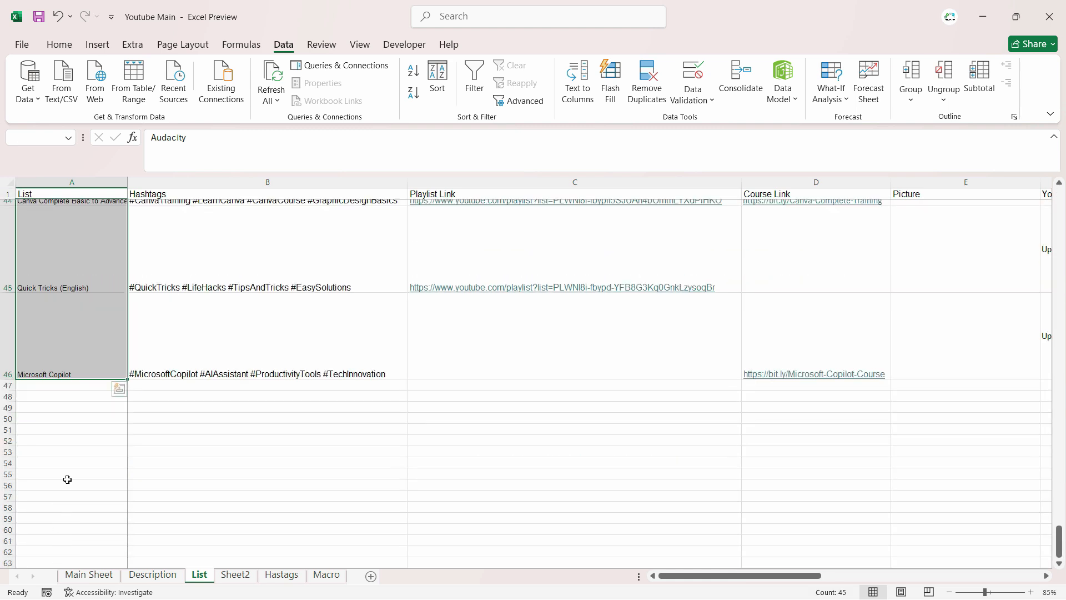
left_click(74, 385)
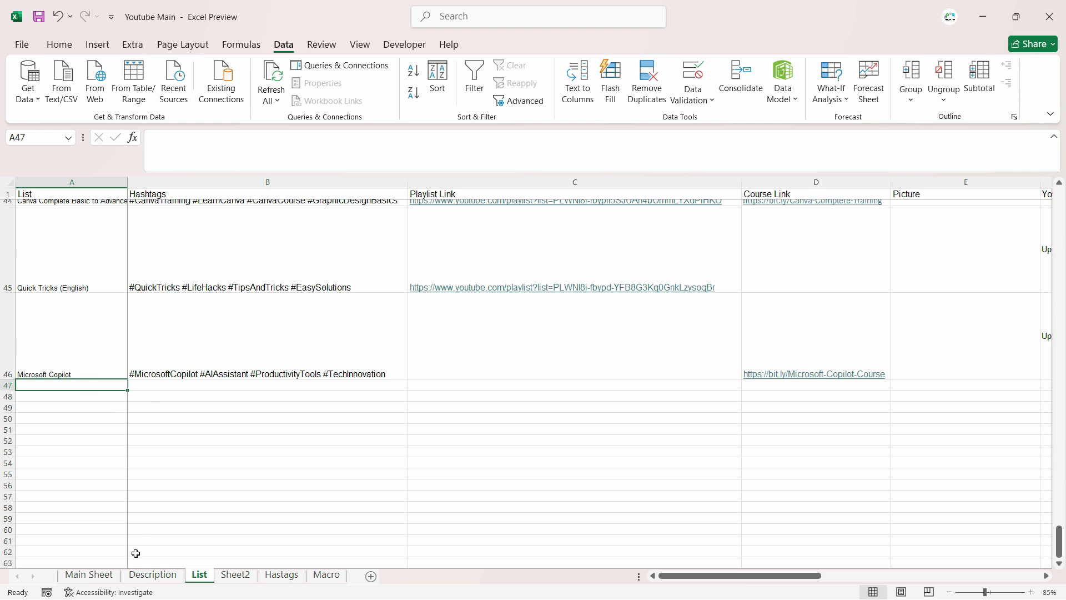
left_click(74, 261)
left_click_drag(77, 193, 95, 374)
left_click(76, 314)
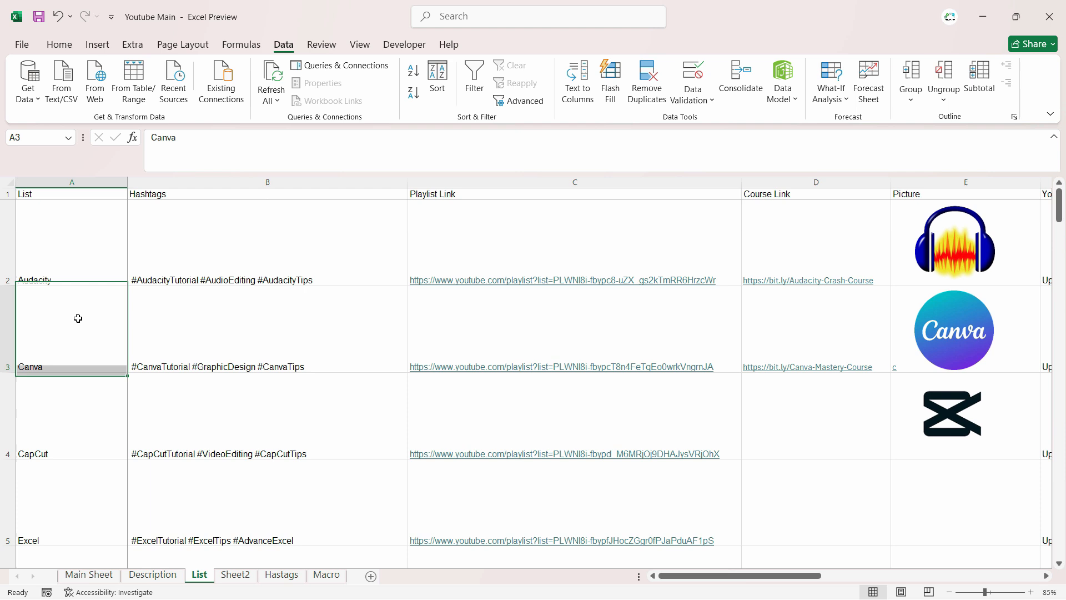
- Select column A of the List sheet and delete its existing defined name List2 from the workbook
left_click(85, 178)
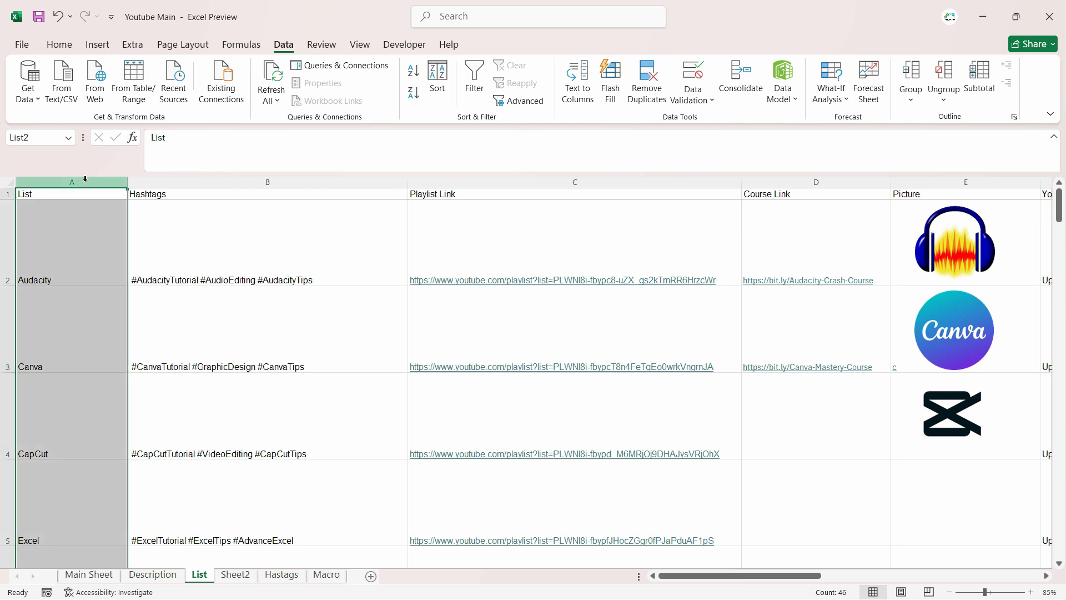
left_click(34, 137)
key("BackSpace")
key("ctrl+z")
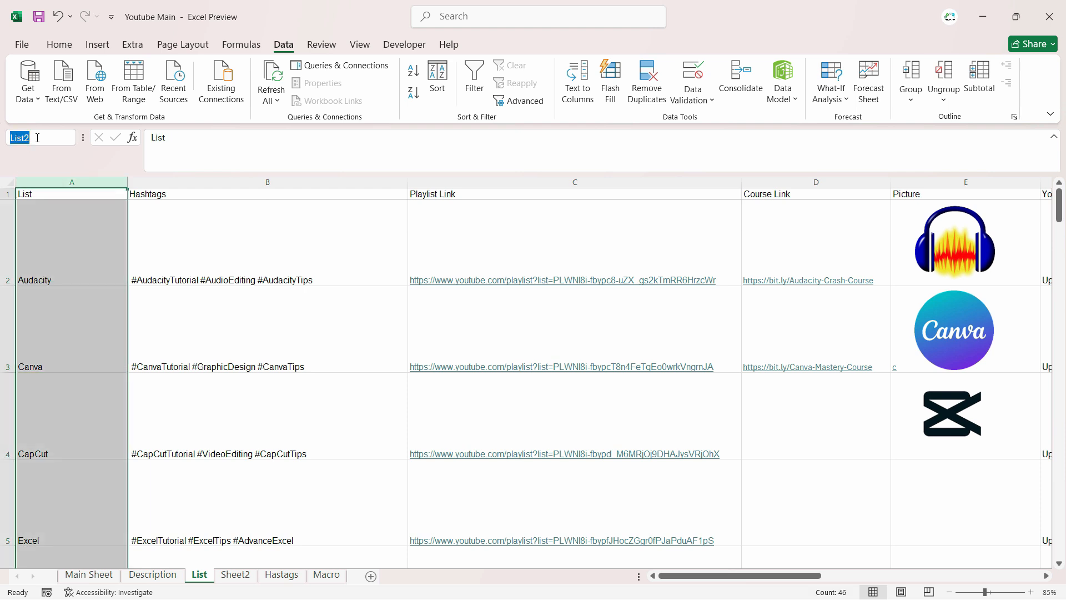
left_click(242, 44)
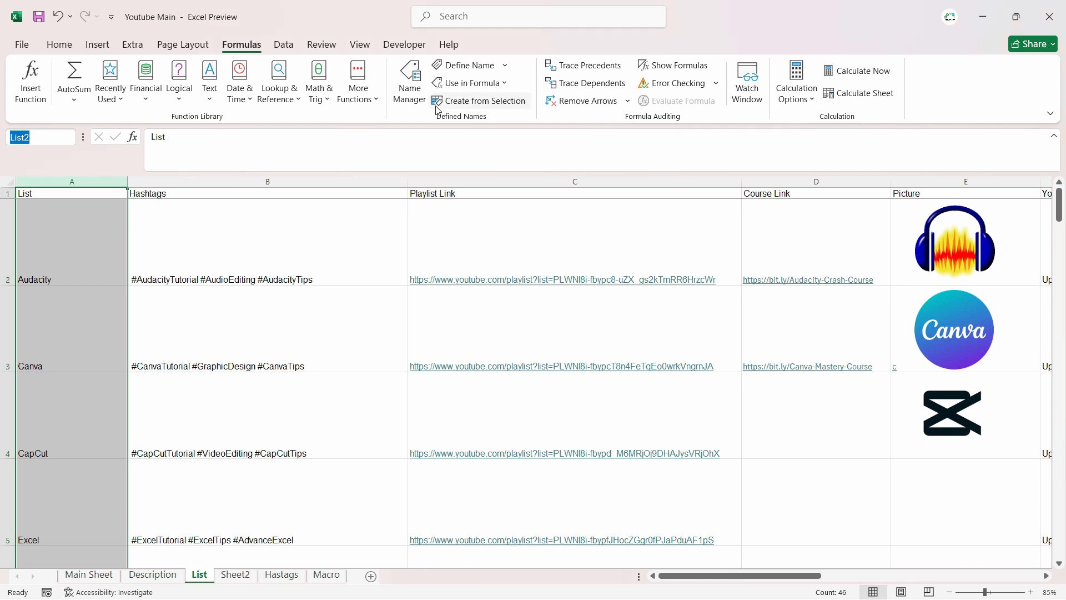
left_click(411, 89)
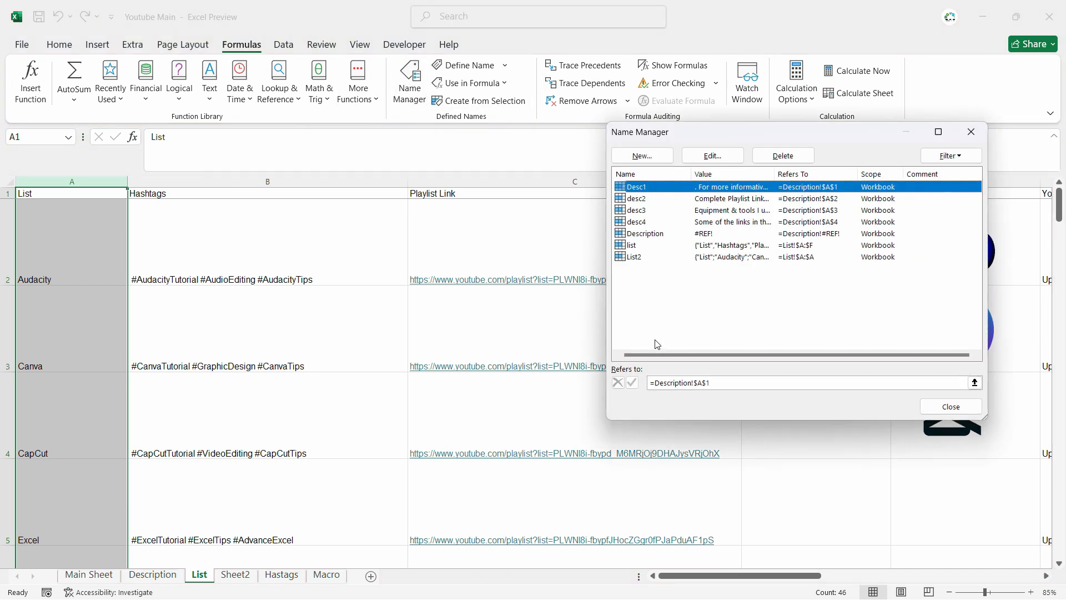
left_click(644, 257)
left_click(782, 155)
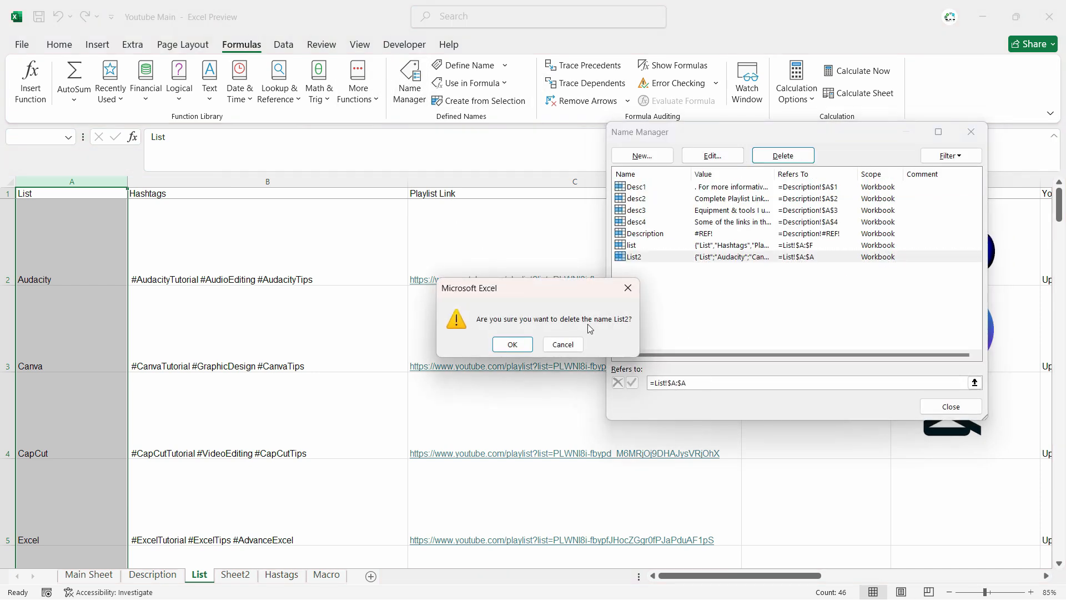
left_click(517, 350)
left_click(950, 406)
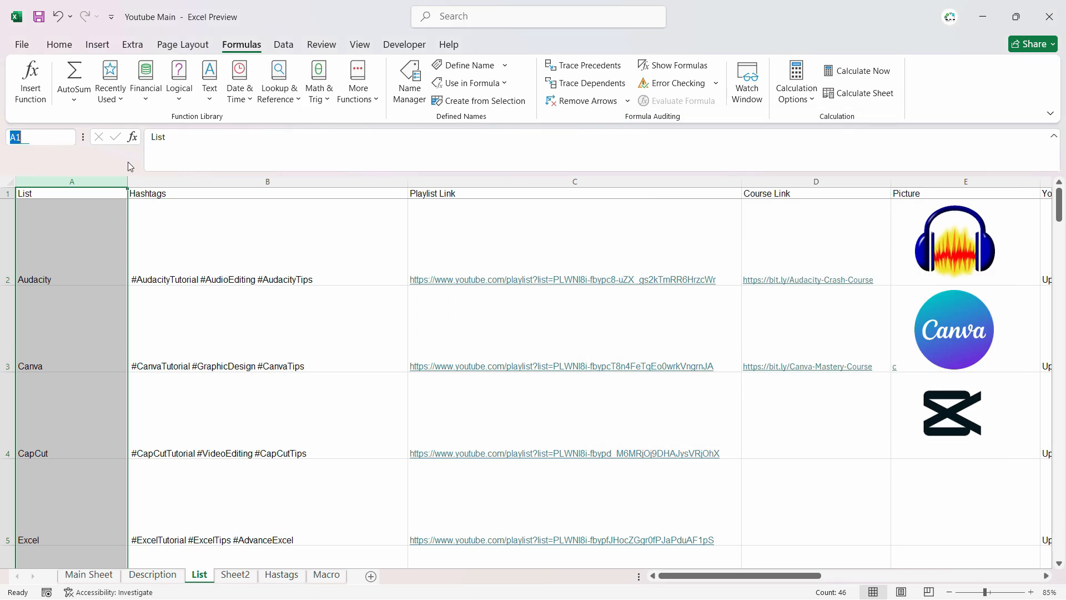
- Define the name List2 for the whole of column A on the List sheet and check it among the defined names
type("List2")
key("Return")
left_click(68, 138)
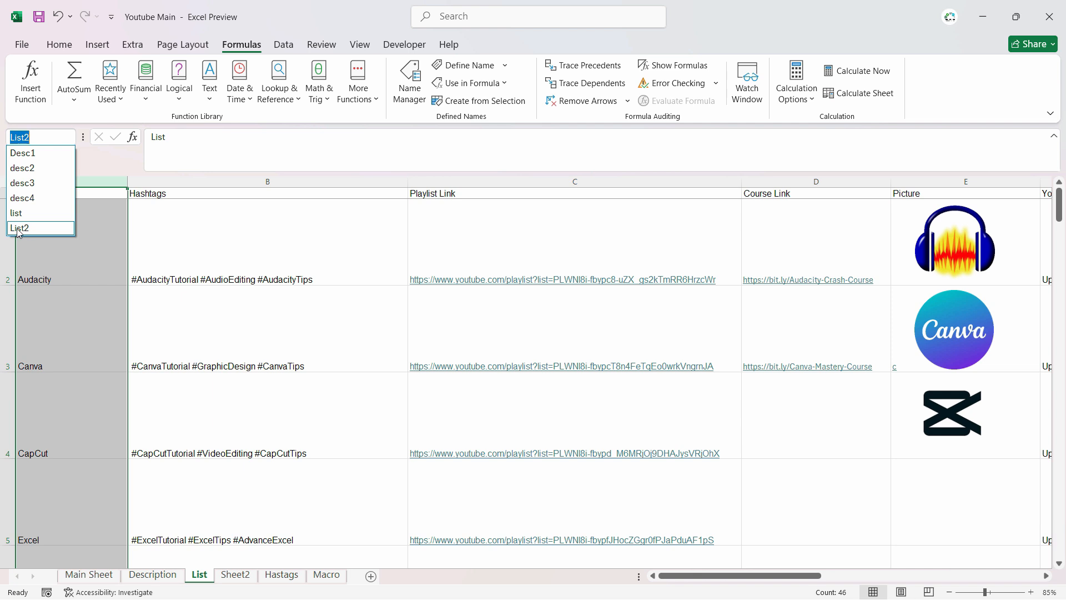
left_click(261, 334)
- Apply list data validation to cell C2 on the Main Sheet with =list2 as the source
left_click(105, 577)
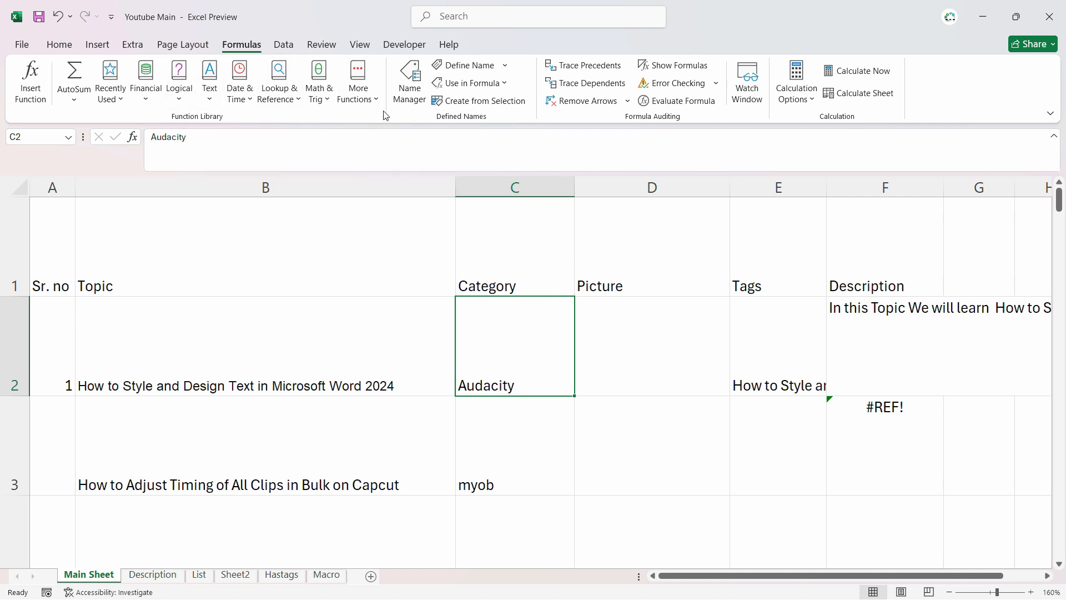
left_click(287, 47)
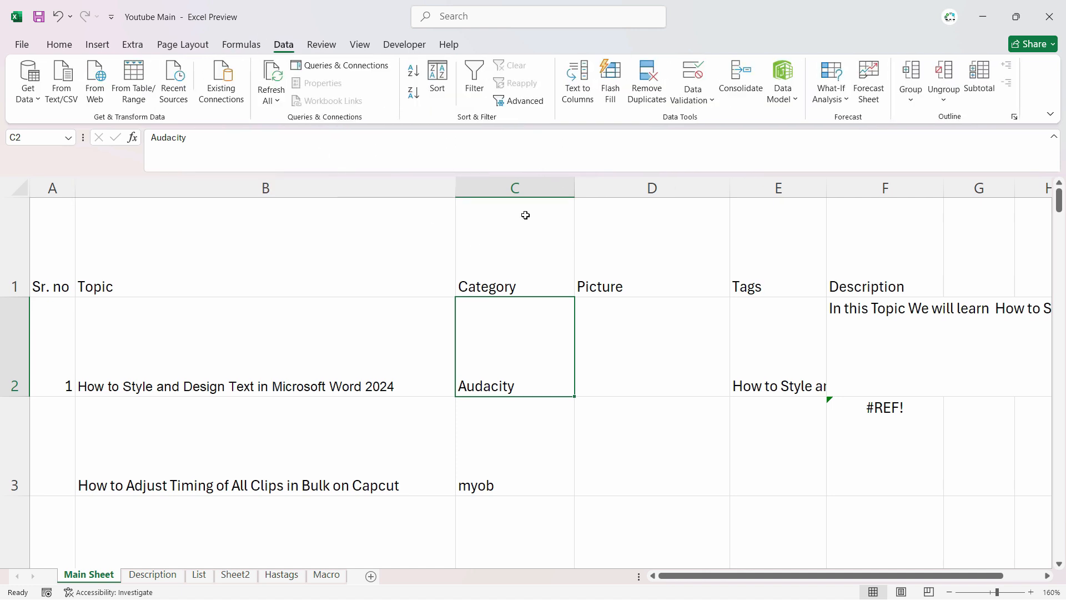
left_click(689, 89)
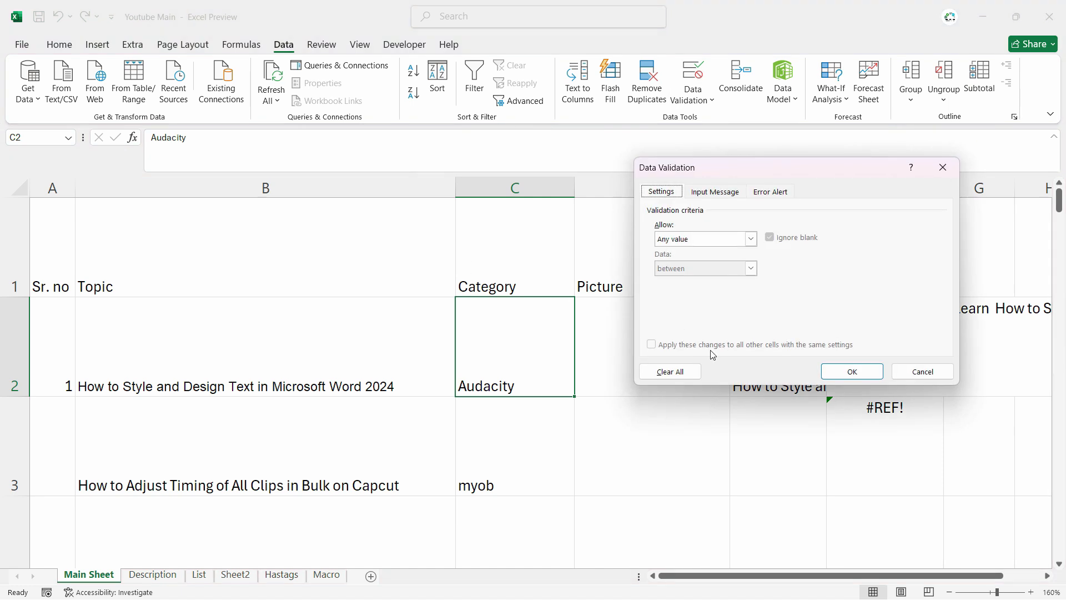
left_click(749, 239)
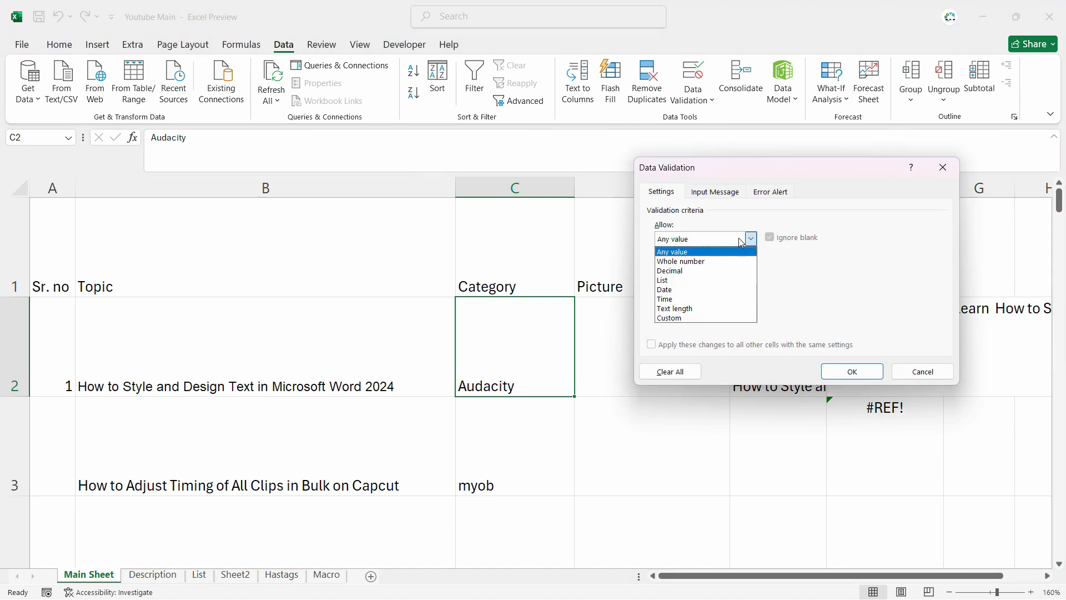
left_click(722, 280)
left_click(696, 297)
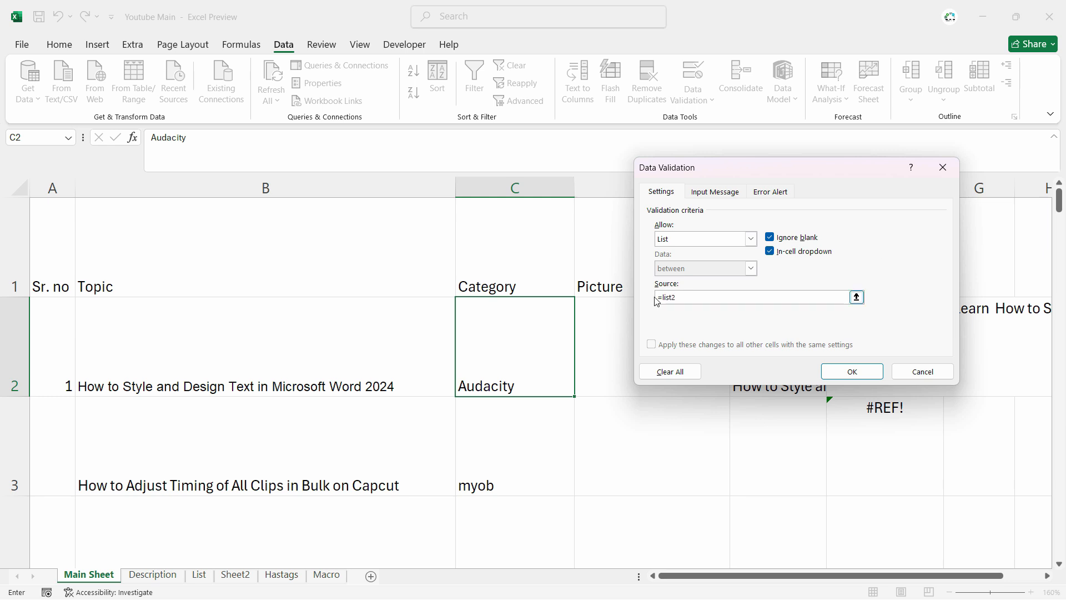
left_click(852, 371)
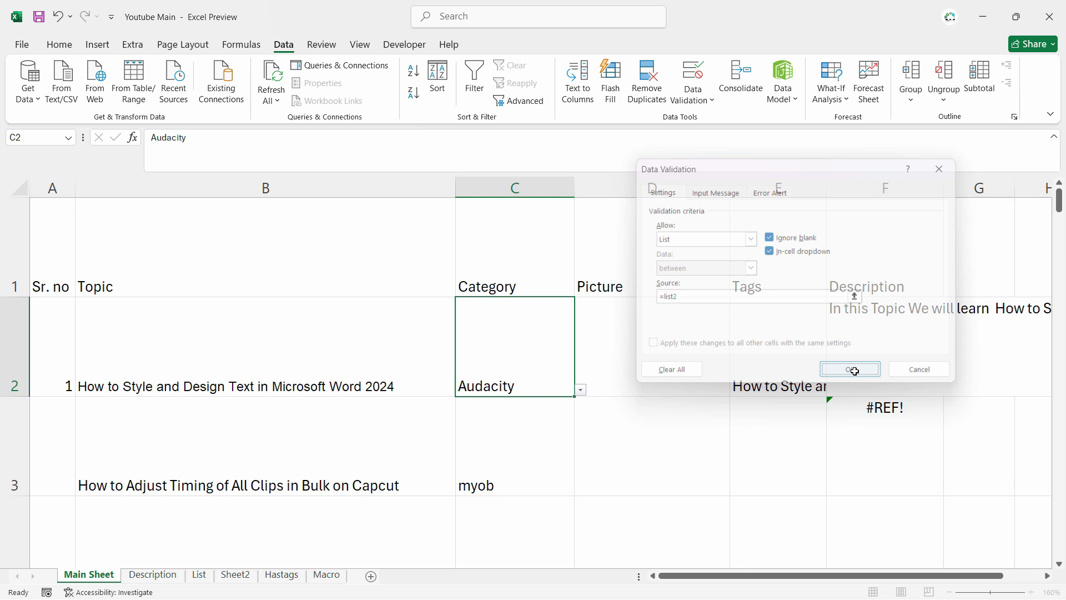
- Look through the category choices offered by cell C2's drop-down list, and select the Picture cells D1:D2
left_click(580, 390)
scroll(559, 475, "down", 8)
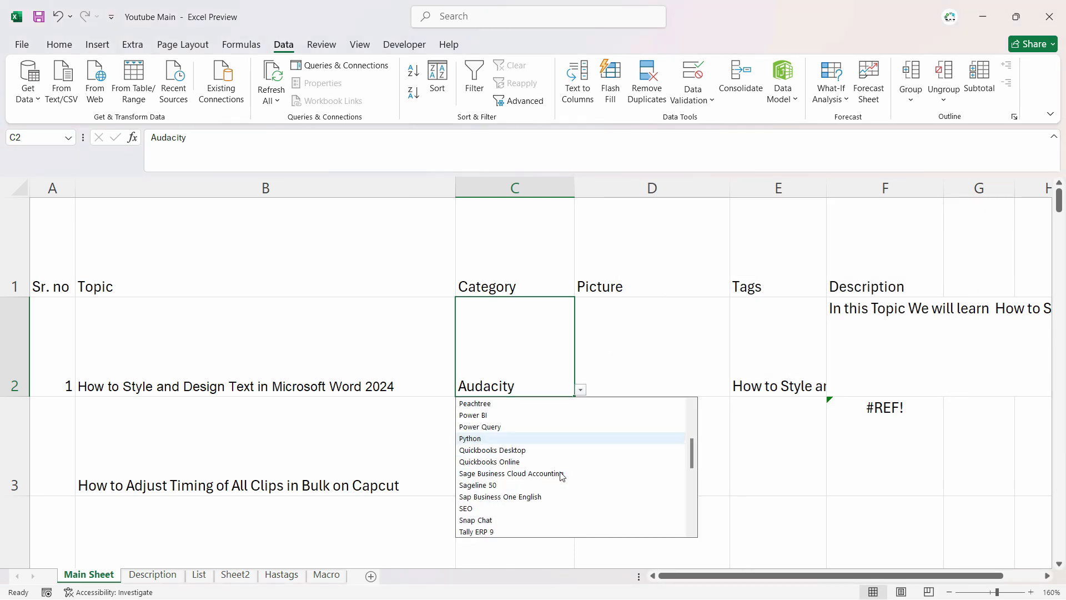
scroll(558, 486, "down", 4)
left_click(602, 364)
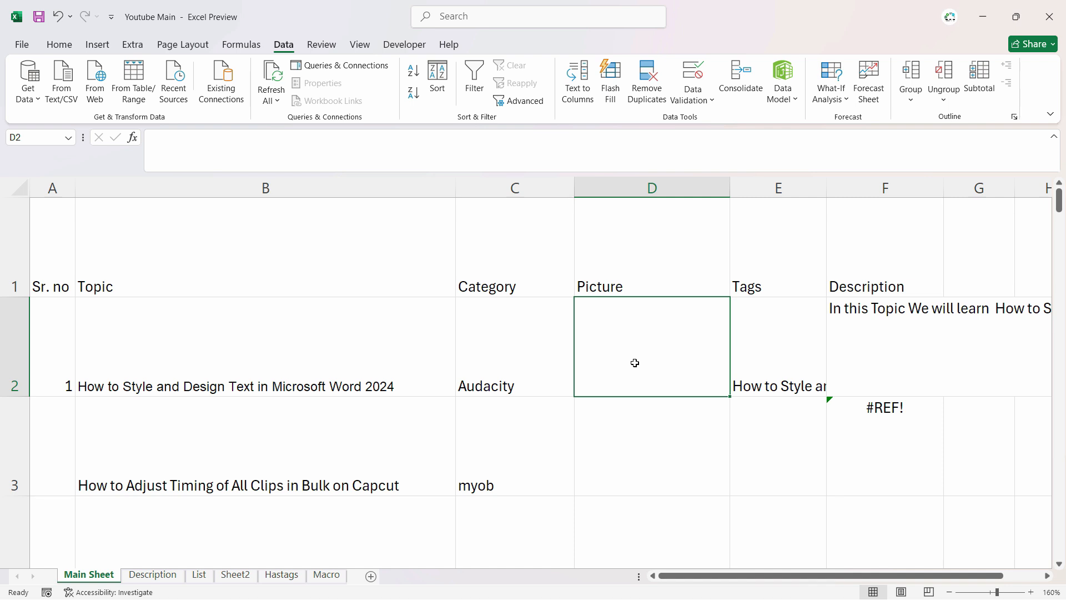
left_click_drag(639, 269, 627, 339)
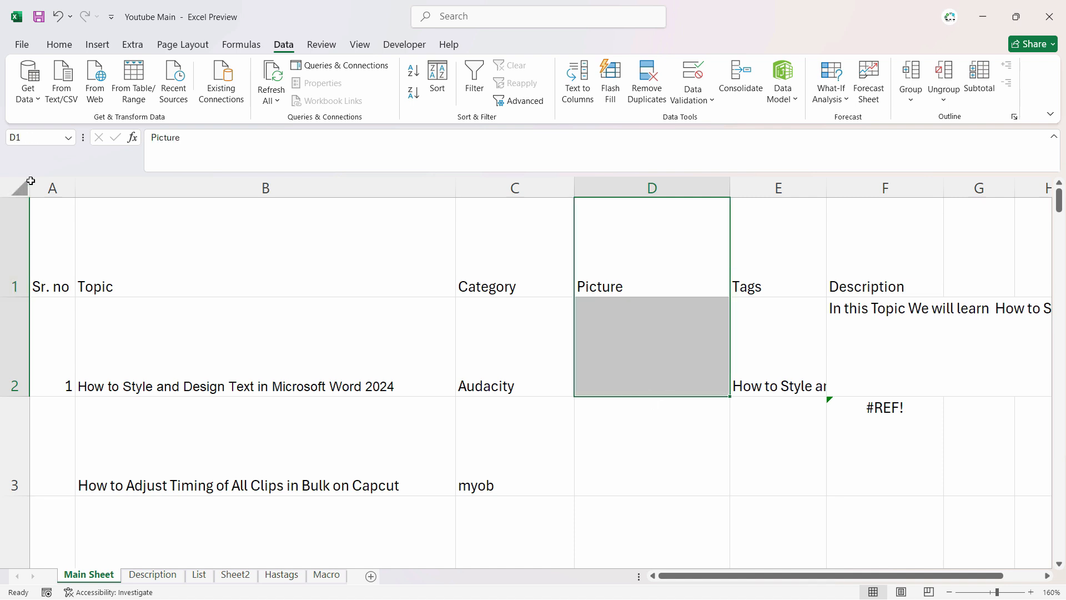
- Define the workbook-scoped name Picture for cell D2 on the Main Sheet
left_click(645, 372)
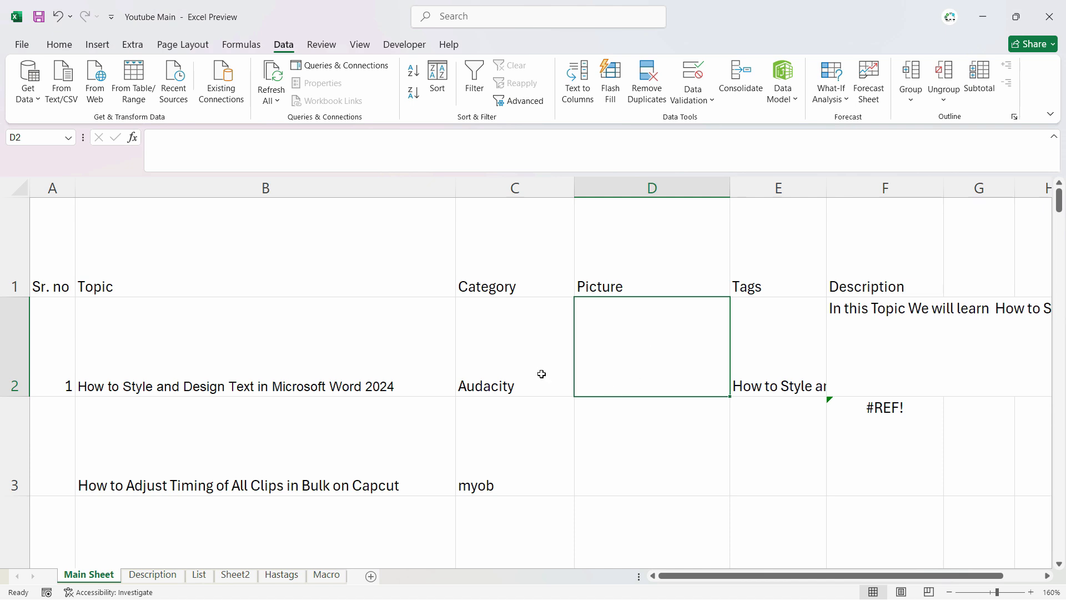
left_click(69, 139)
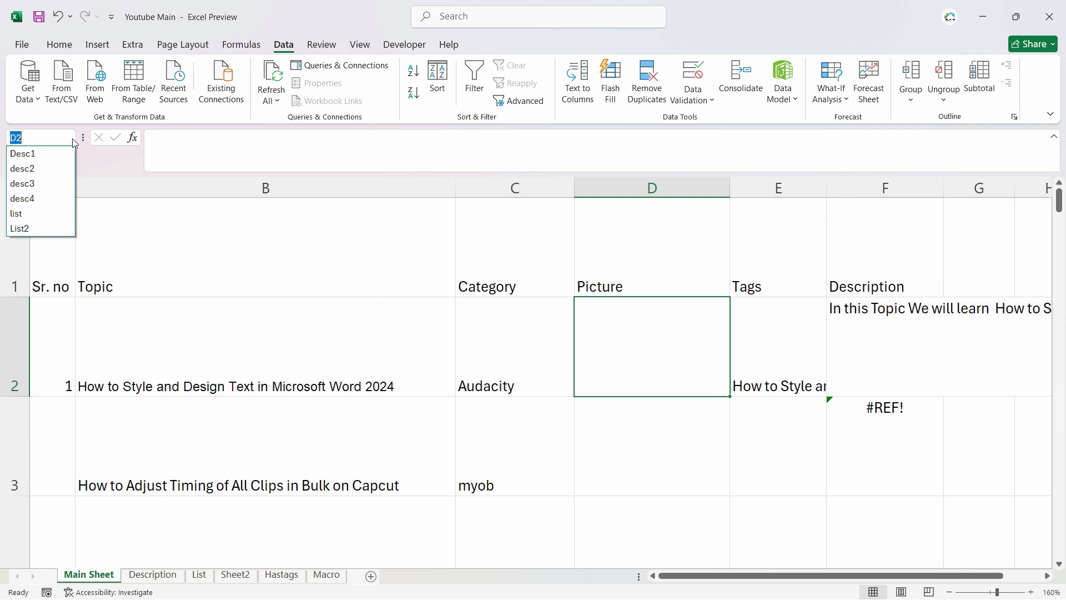
left_click(695, 348)
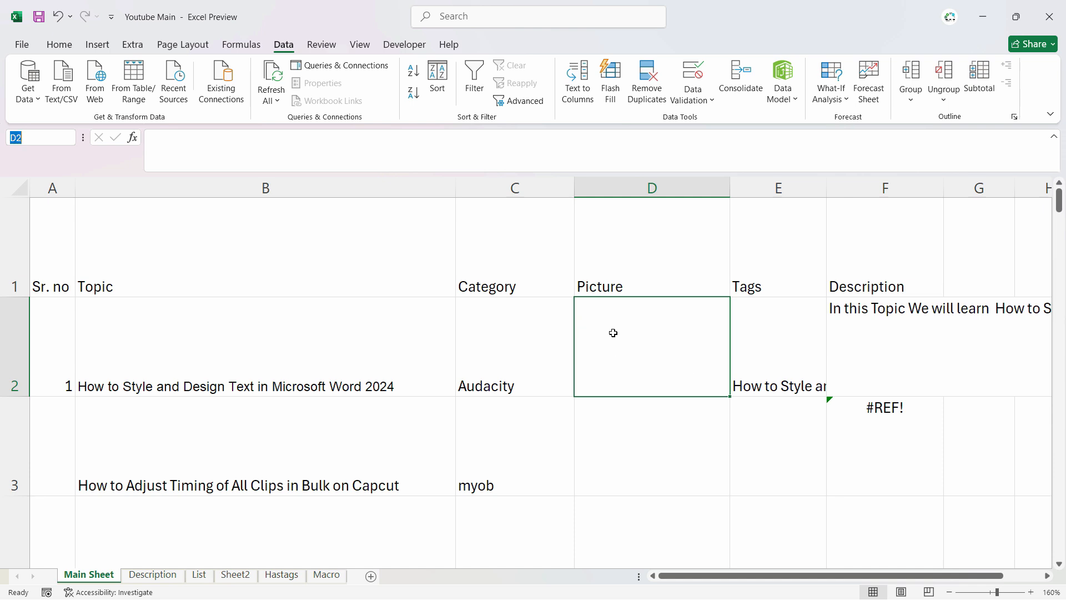
left_click(644, 345)
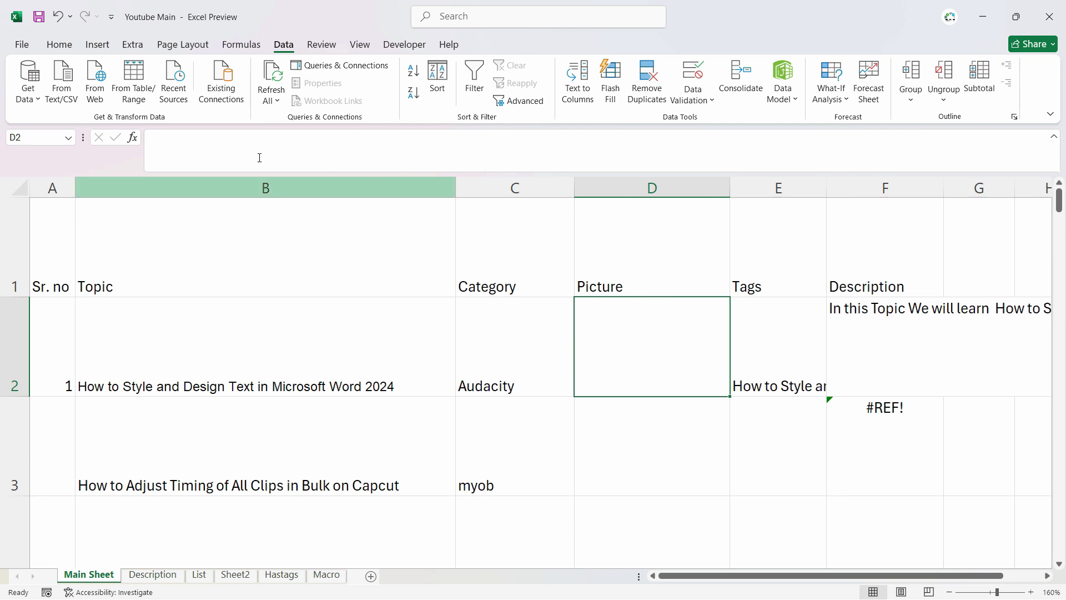
left_click(245, 49)
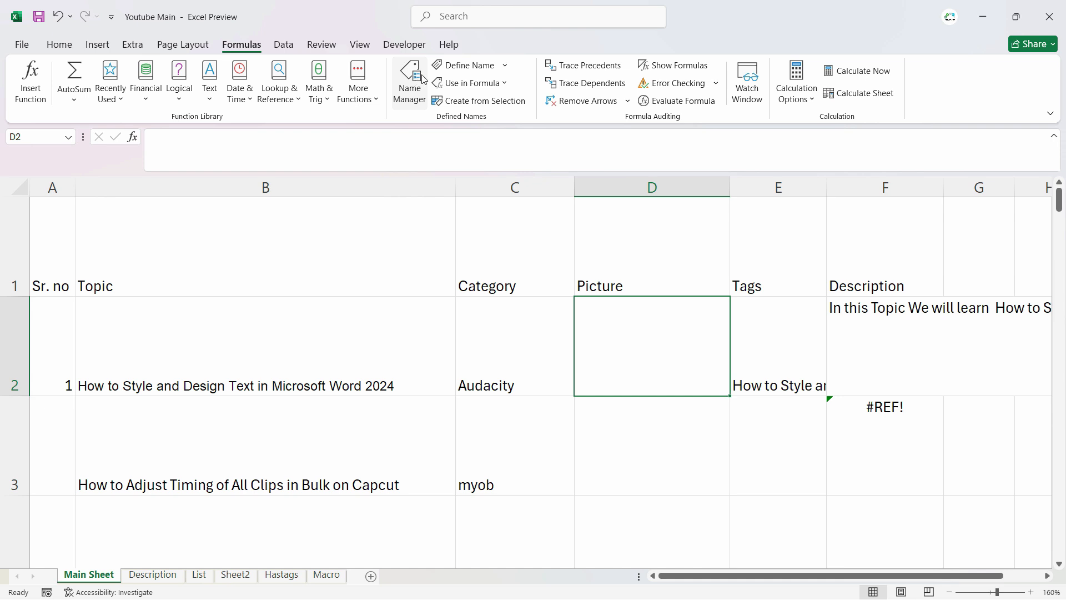
left_click(472, 64)
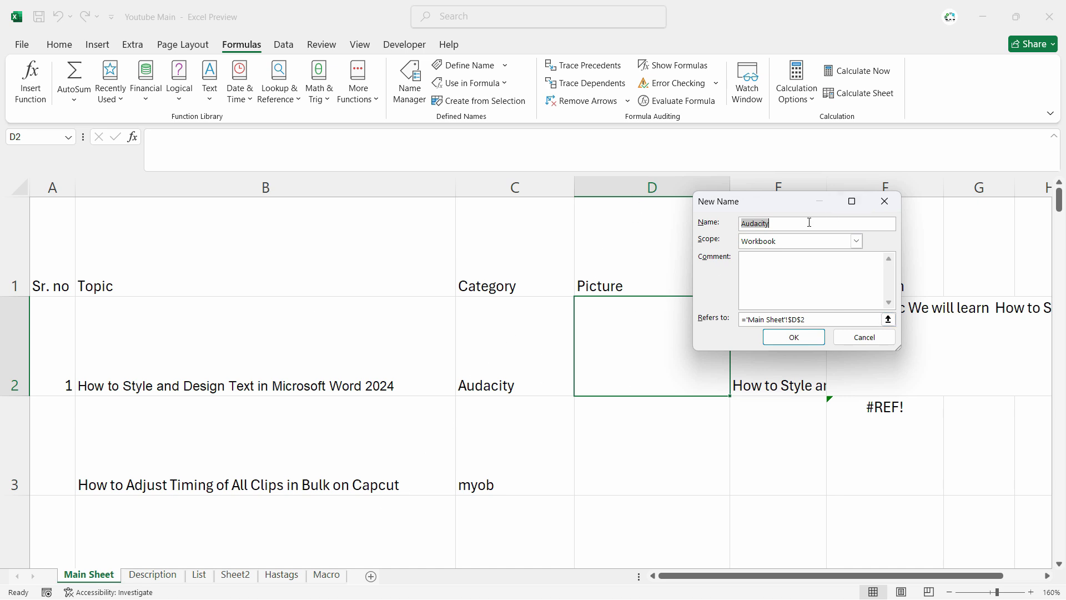
type("Picture")
left_click(792, 337)
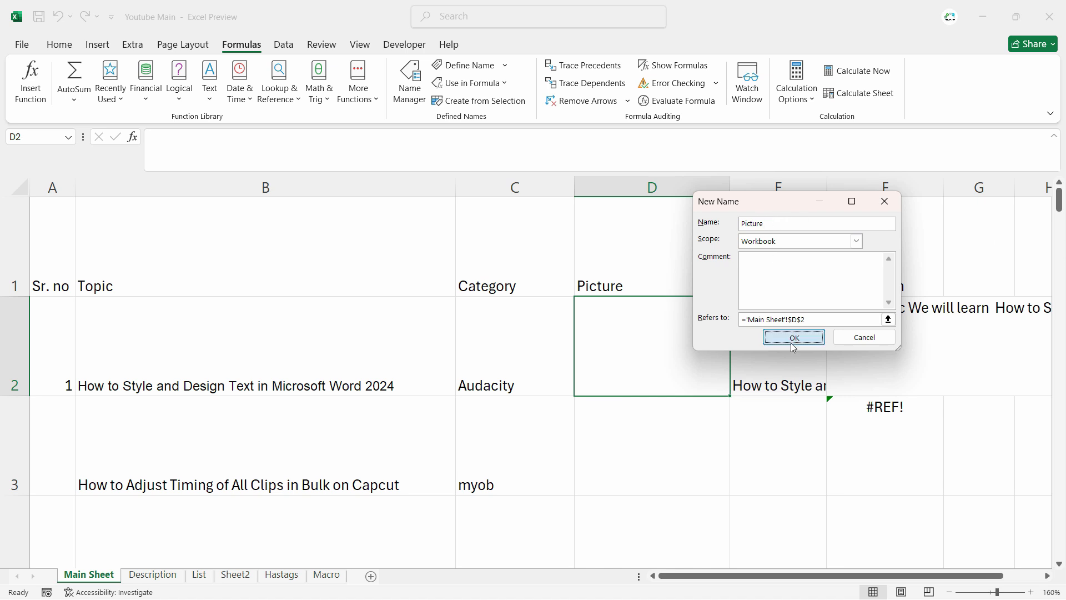
- Jump to the defined name Picture from another cell to check which cell it refers to
left_click(69, 139)
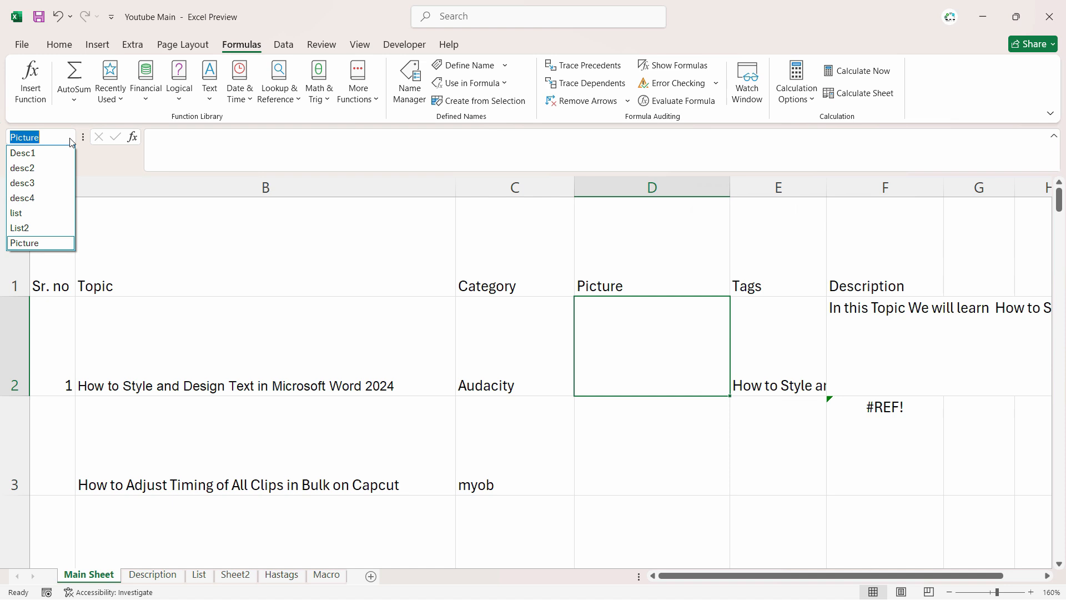
left_click(39, 240)
left_click(171, 371)
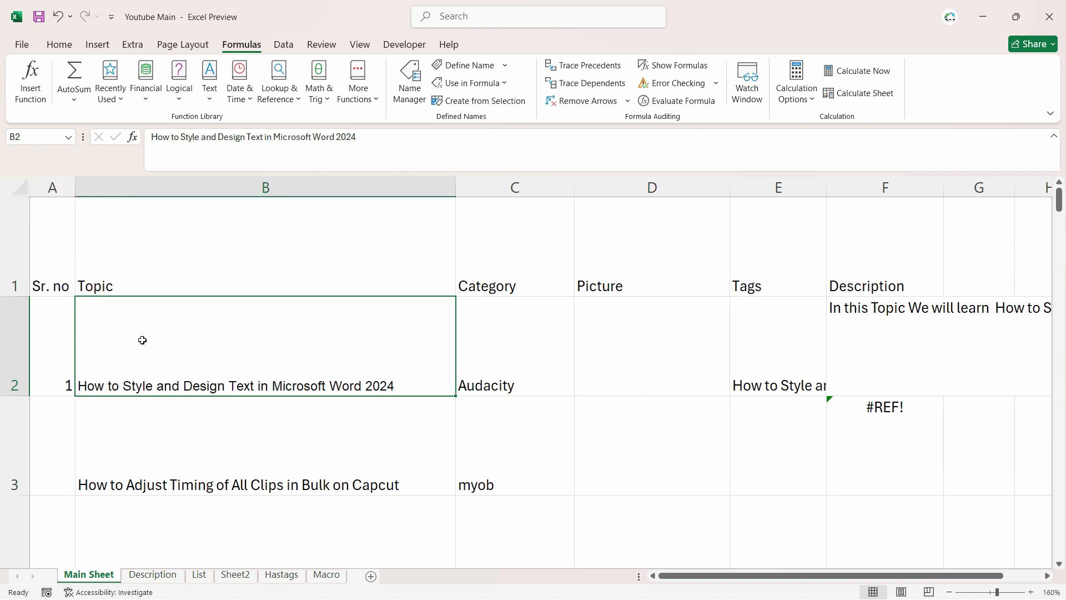
left_click(71, 142)
left_click(71, 141)
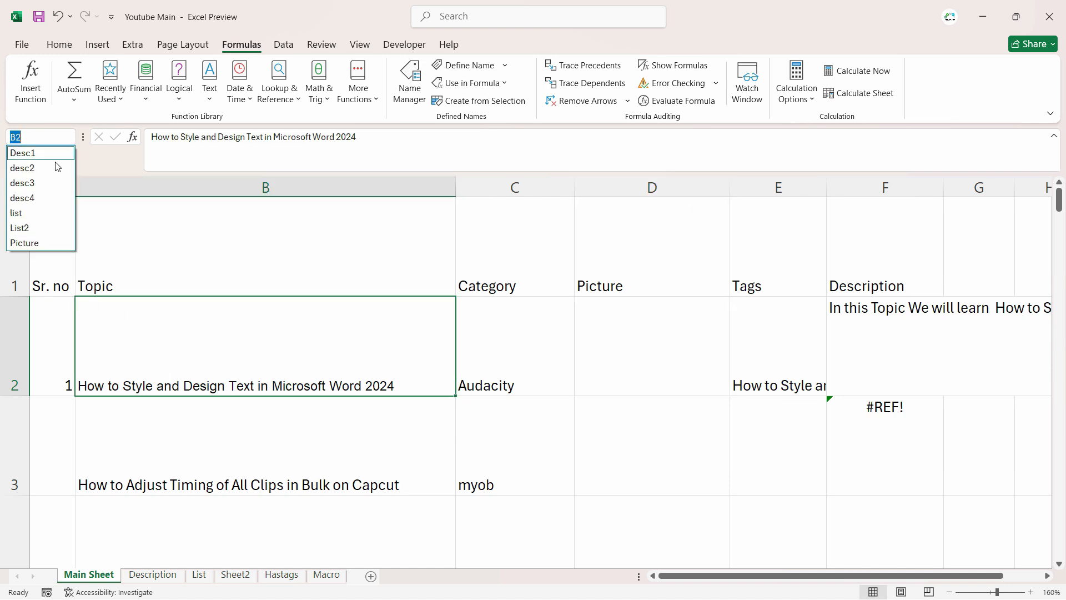
left_click(22, 244)
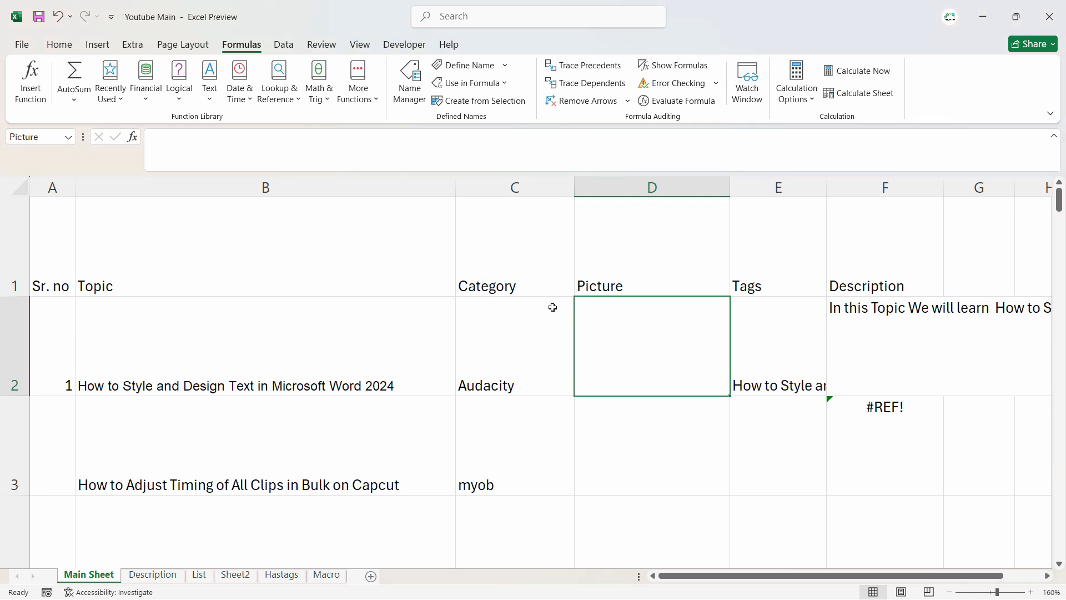
- Open the defined name Picture for editing and replace its cell reference with the start of an =index( formula
left_click(412, 86)
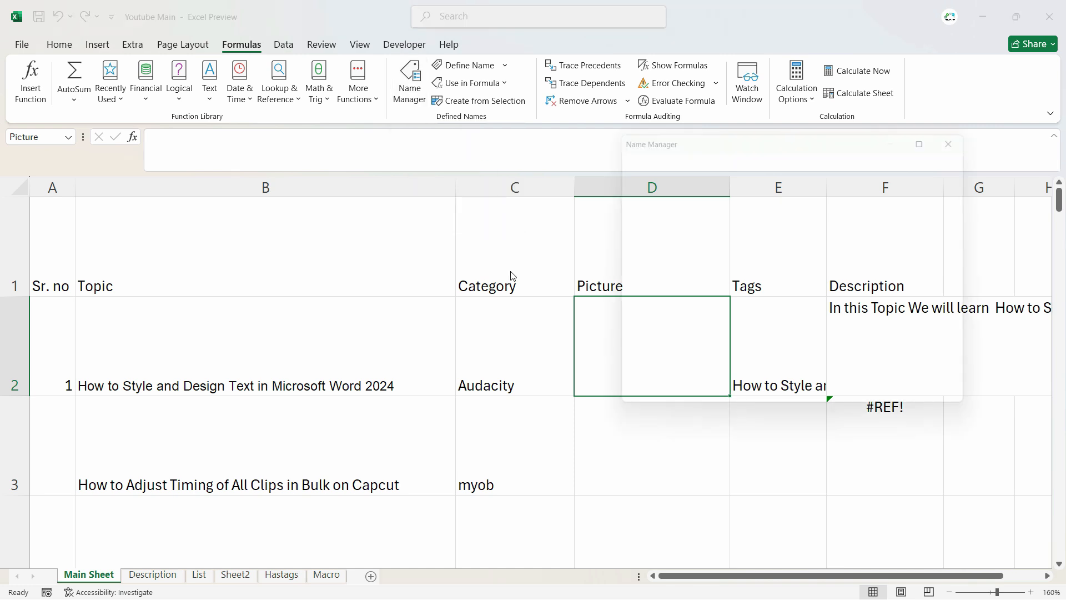
left_click(657, 269)
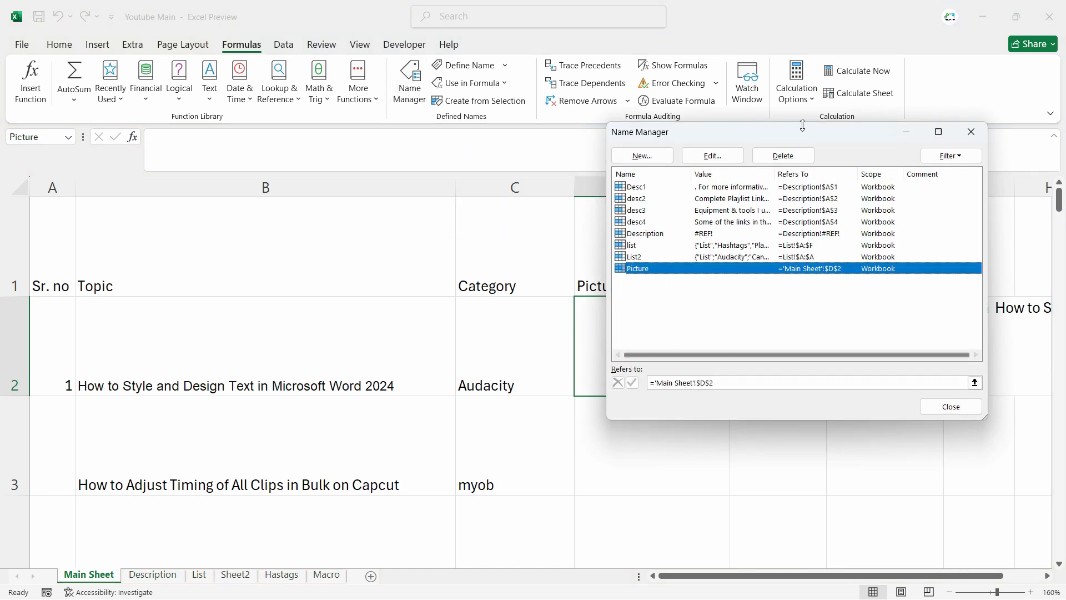
left_click(713, 156)
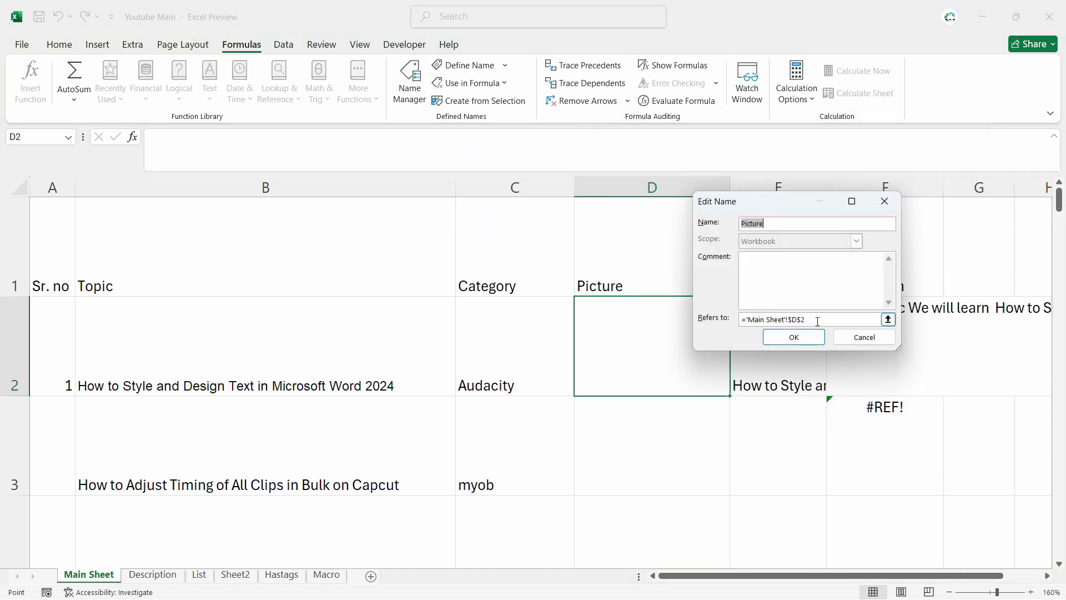
left_click(816, 319)
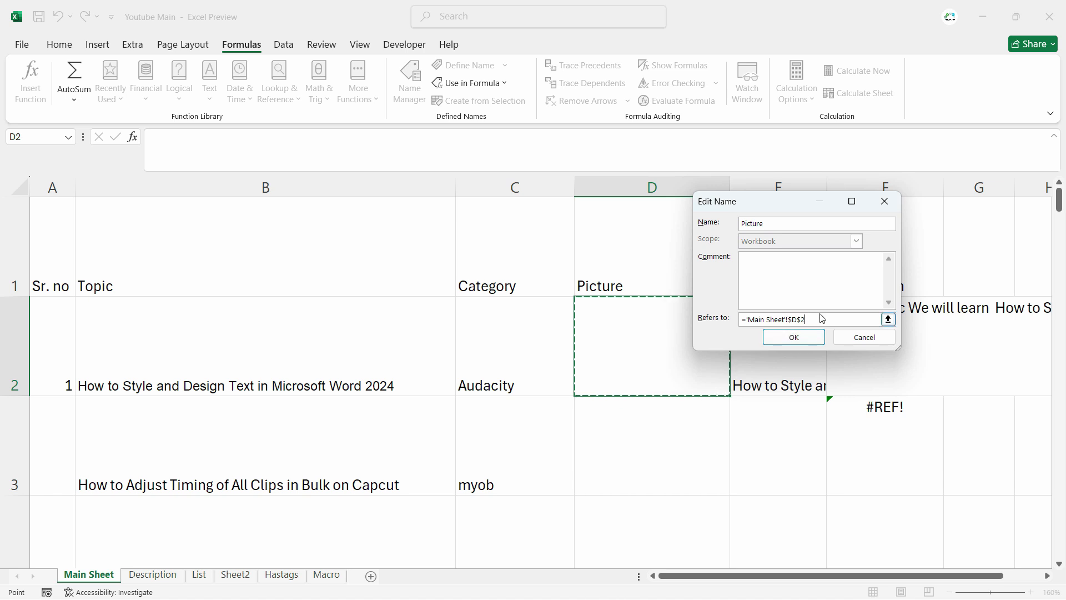
left_click_drag(821, 321, 736, 317)
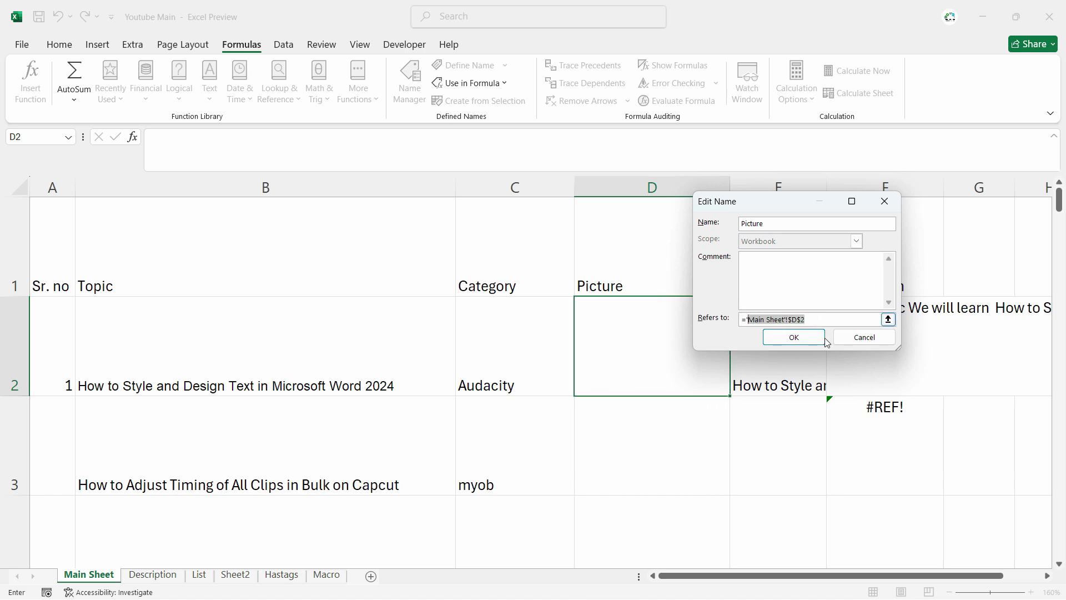
key("BackSpace")
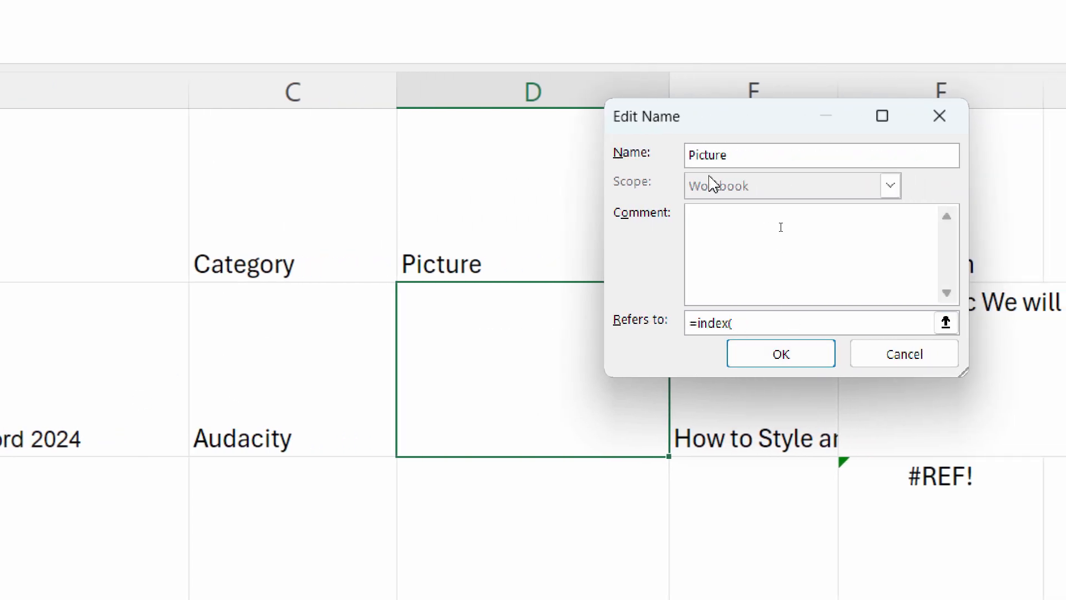
left_click(582, 419)
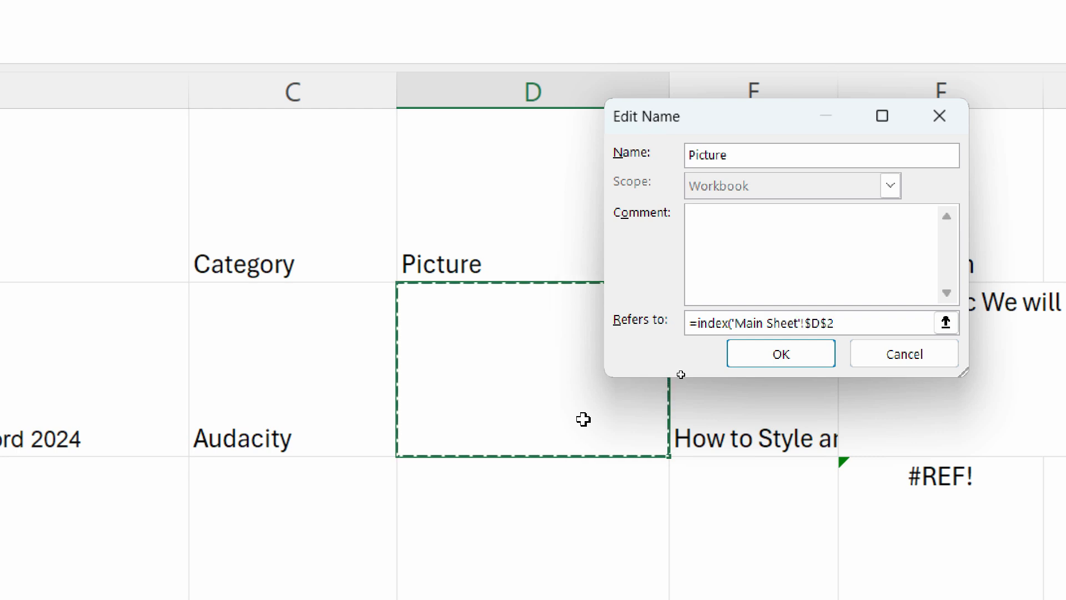
key("BackSpace")
key("BackSpace")
key("BackSpace")
key("BackSpace")
key("BackSpace")
key("BackSpace")
key("BackSpace")
key("BackSpace")
key("BackSpace")
key("BackSpace")
key("BackSpace")
key("BackSpace")
key("BackSpace")
key("BackSpace")
key("BackSpace")
key("BackSpace")
key("BackSpace")
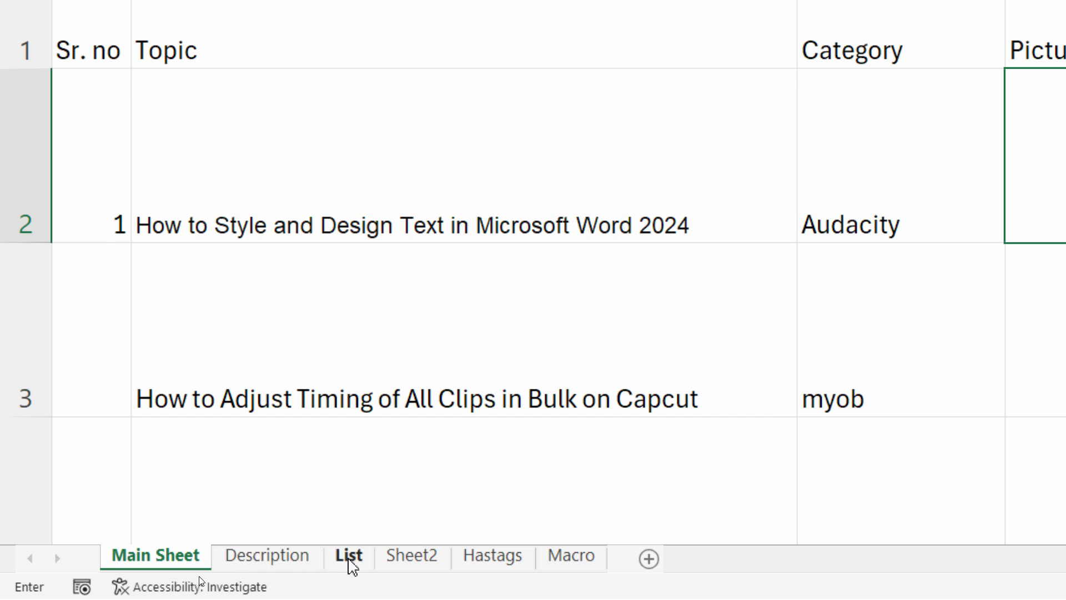
- Set the INDEX array to the Picture column range List!$E$2:$E$46, ending with a comma
left_click(351, 565)
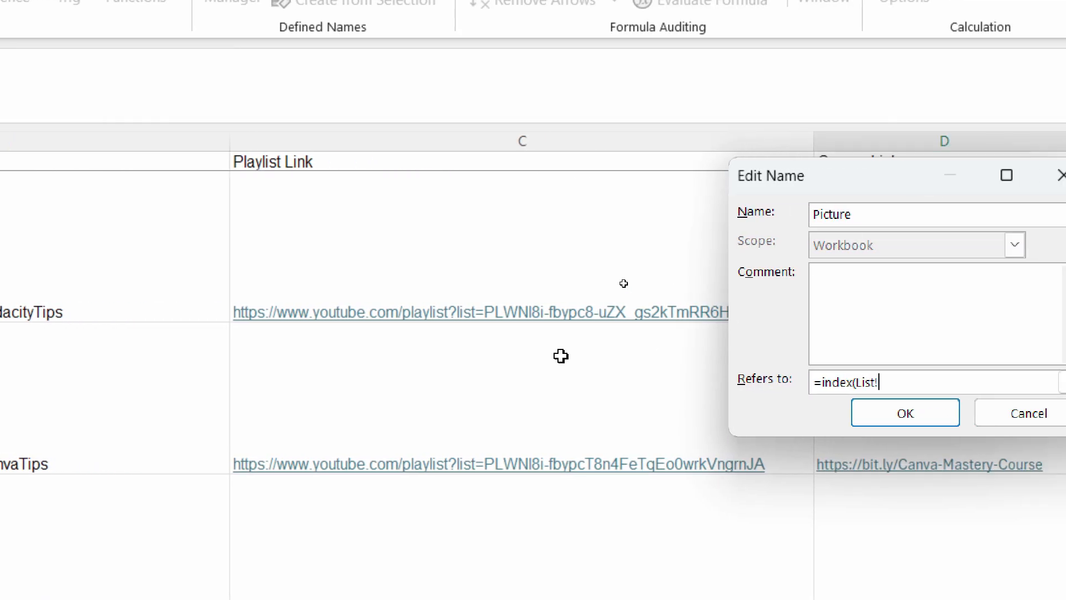
left_click_drag(888, 168, 463, 269)
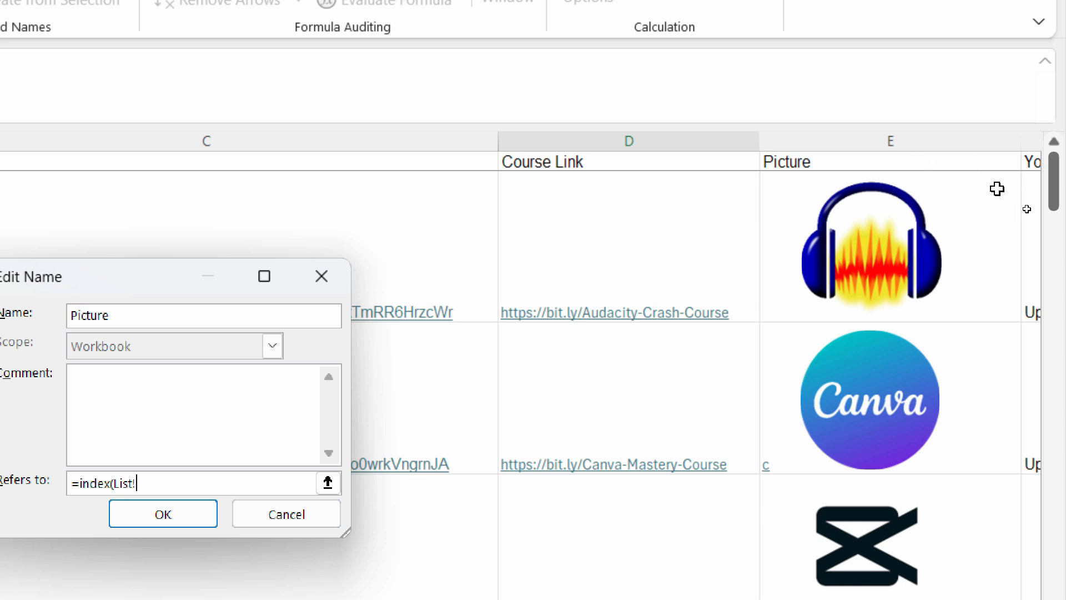
left_click_drag(996, 187, 965, 599)
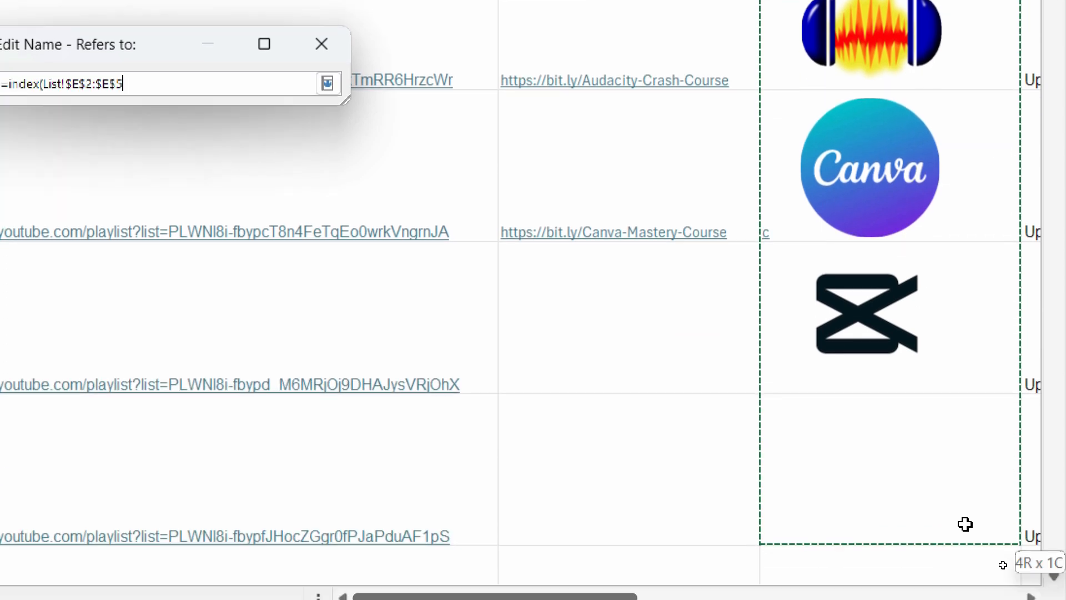
left_click_drag(965, 524, 948, 580)
left_click_drag(948, 539, 852, 440)
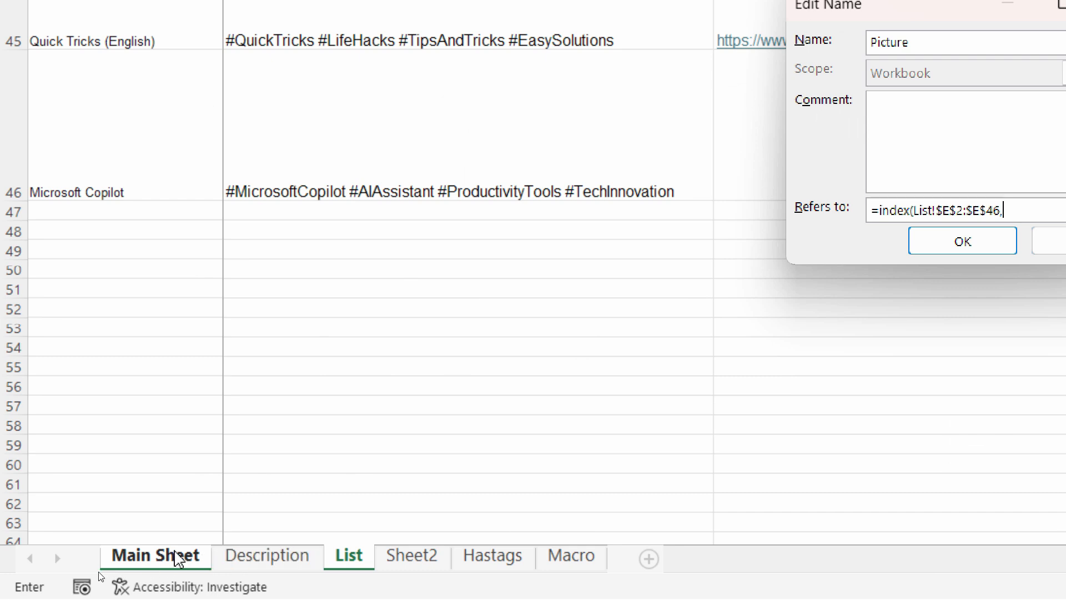
left_click(184, 561)
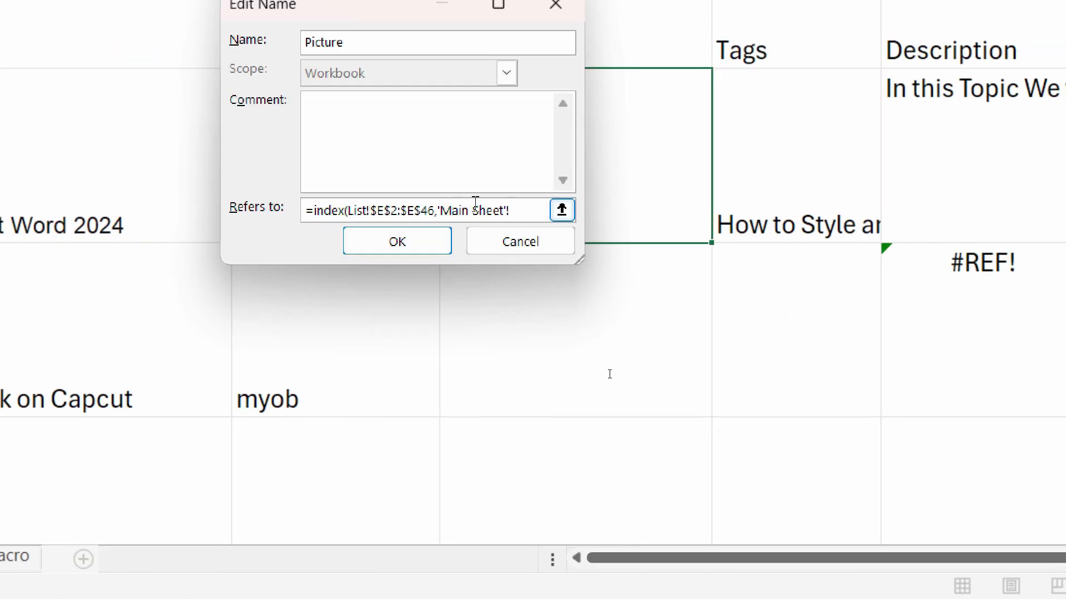
left_click_drag(529, 206, 439, 209)
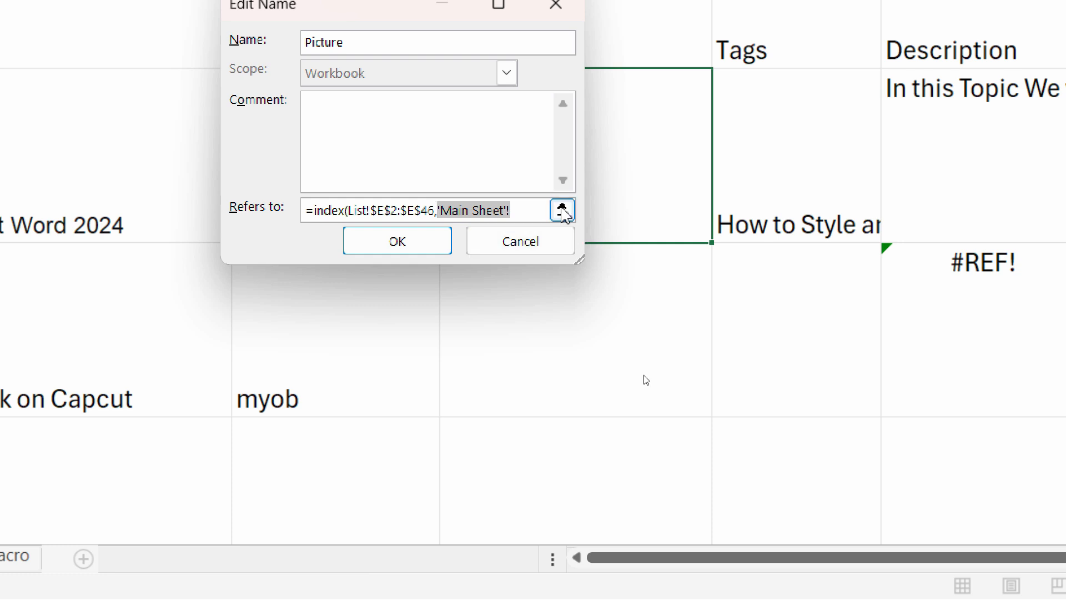
key("BackSpace")
- Add a match( function as the INDEX row argument, with 'Main Sheet'!$C$2 as its lookup value
type("mat")
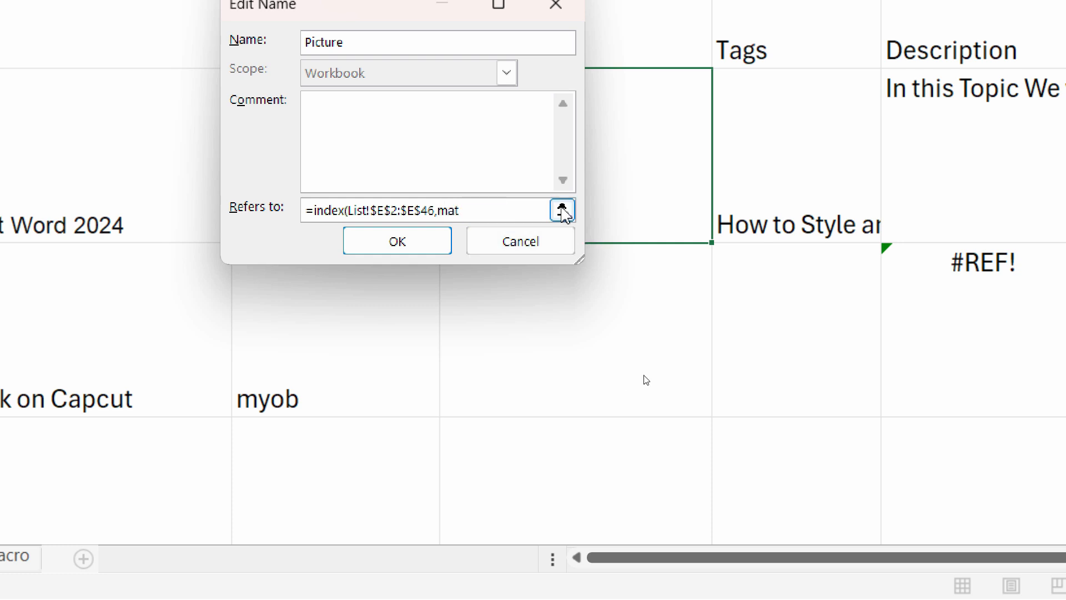
type("ch(")
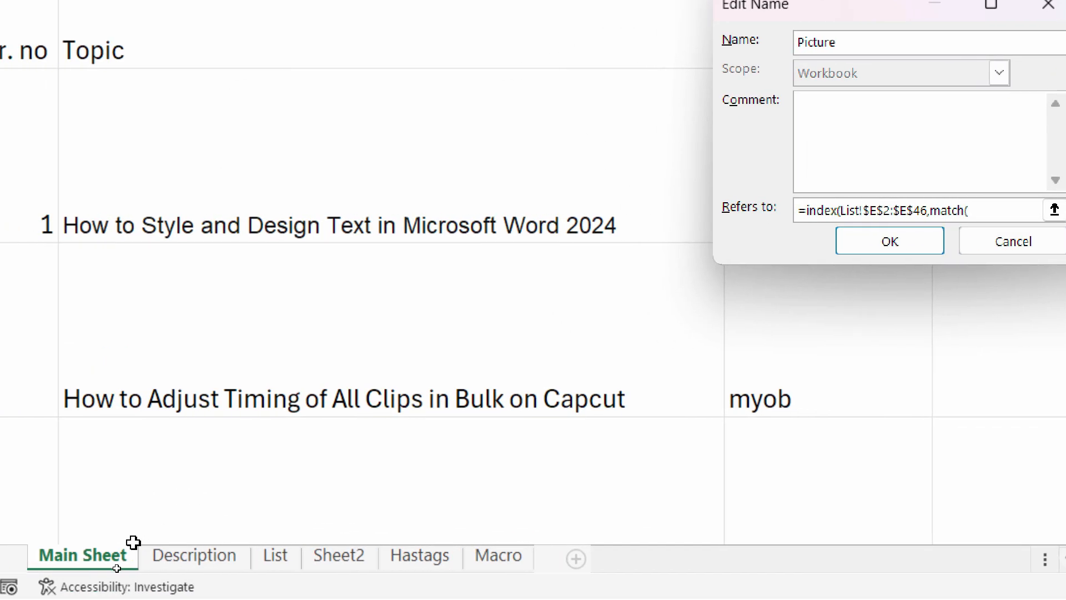
left_click(134, 557)
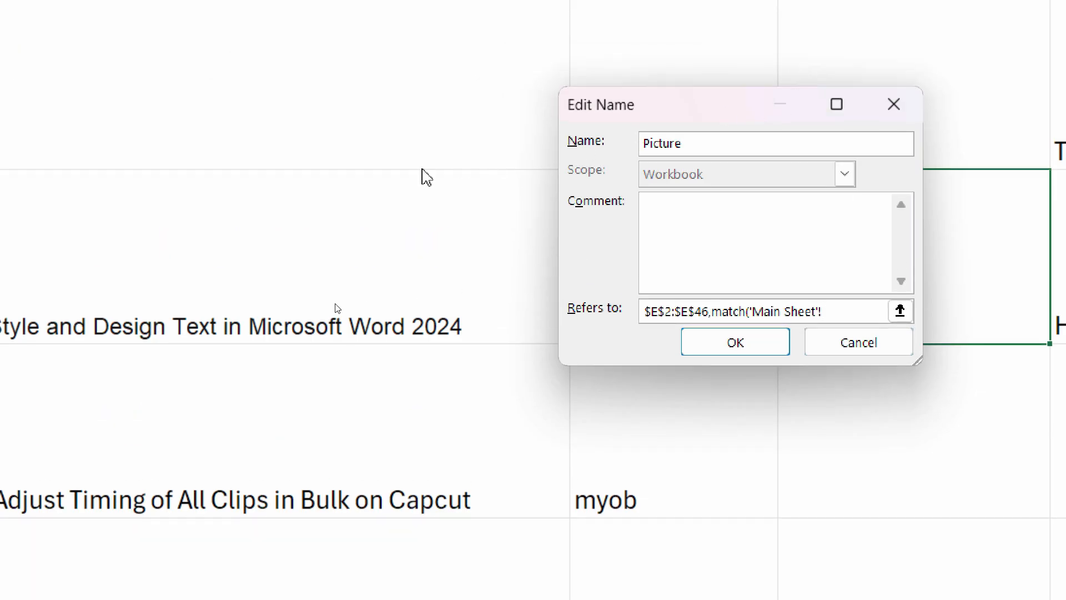
left_click_drag(658, 115, 189, 196)
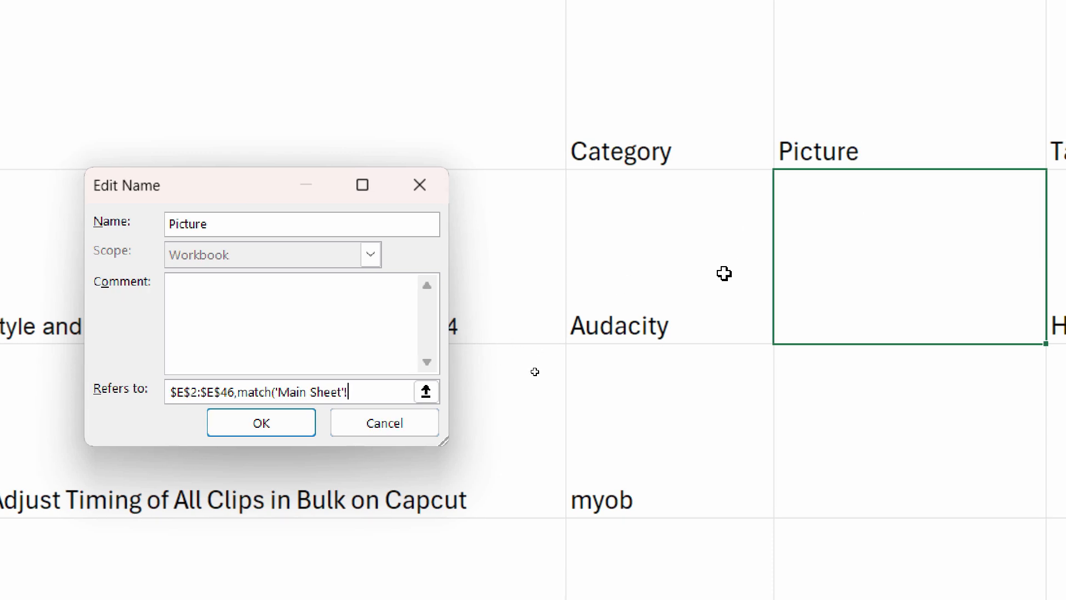
left_click(653, 305)
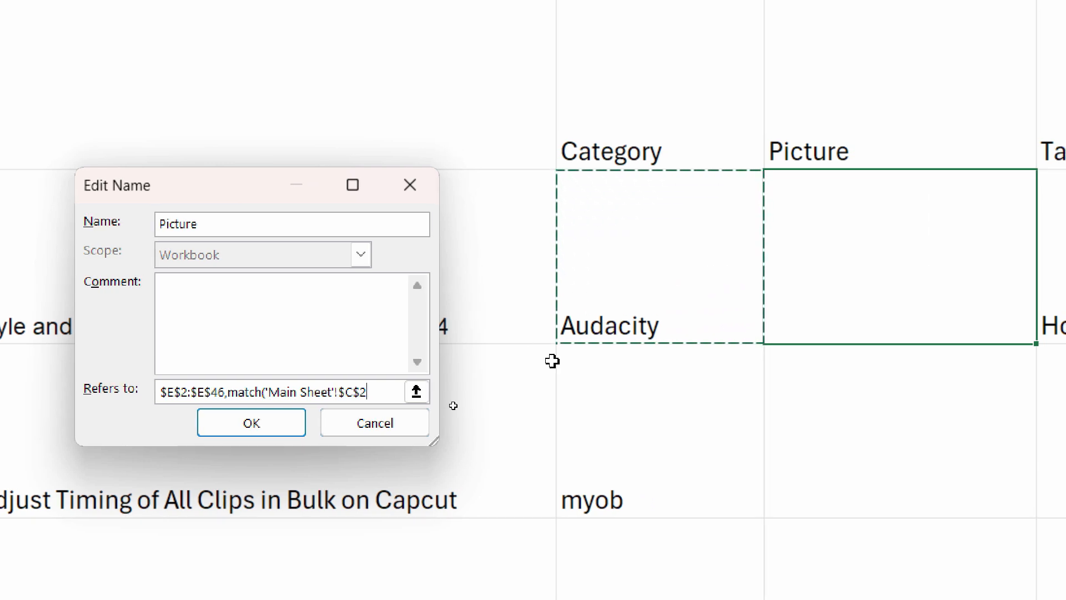
type(",")
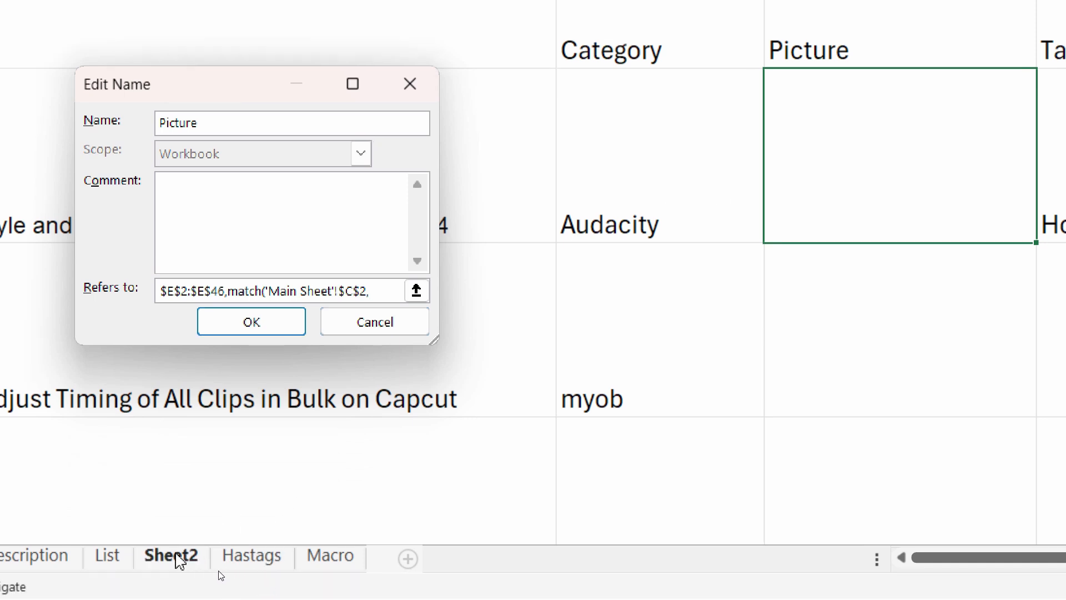
- Set the MATCH lookup array to the List sheet's category range List!$A$2:$A$46
left_click(111, 580)
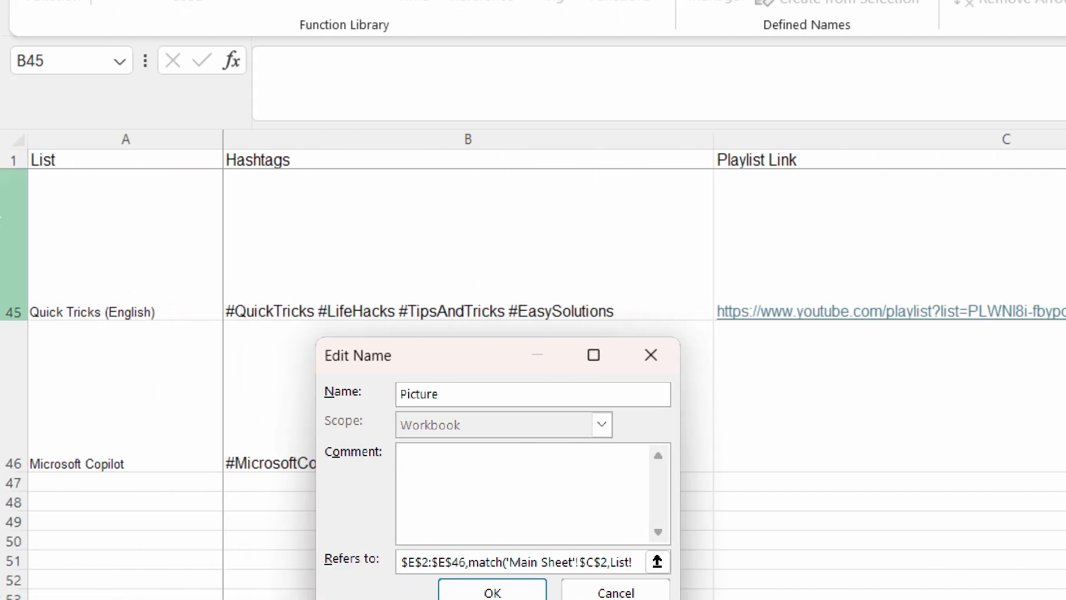
left_click_drag(117, 195, 167, 483)
scroll(133, 375, "up", 5)
scroll(133, 375, "up", 11)
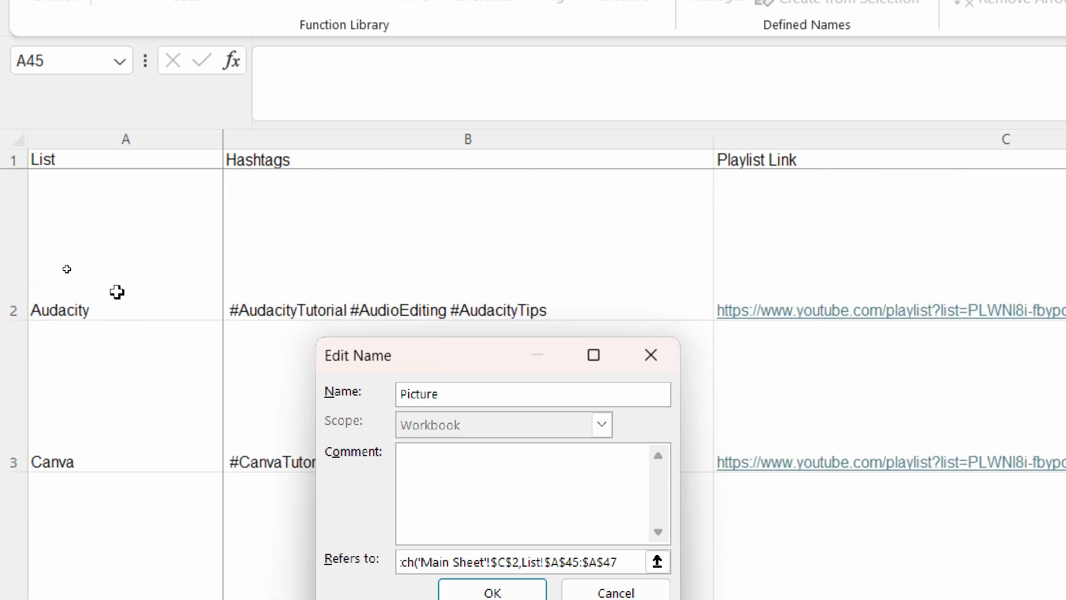
left_click_drag(117, 292, 161, 343)
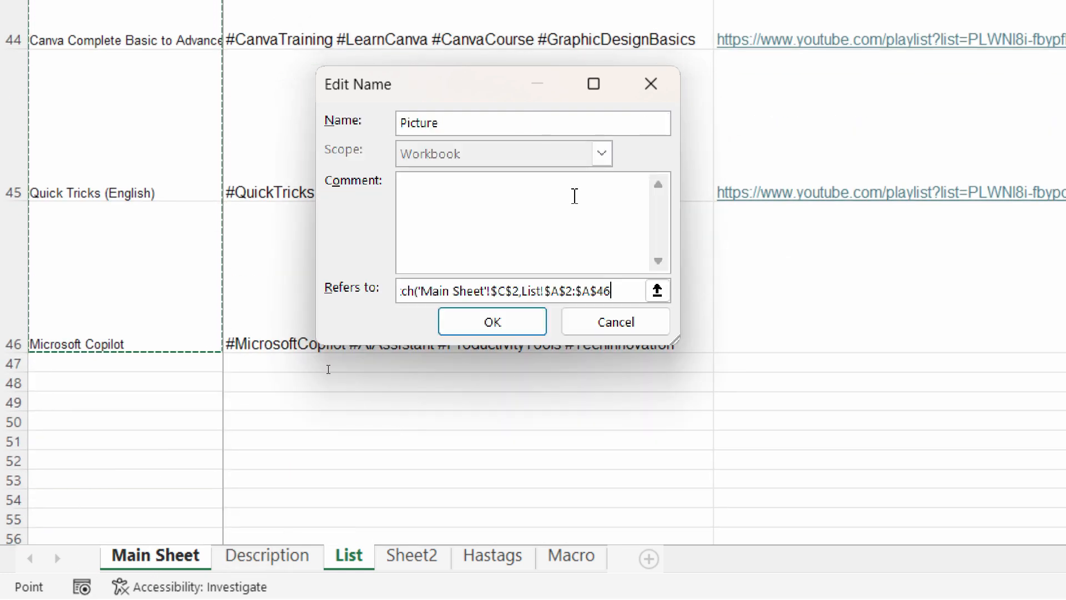
- Complete the formula with match type 0 and both closing brackets, save the Picture name and close the Name Manager
type(",0))")
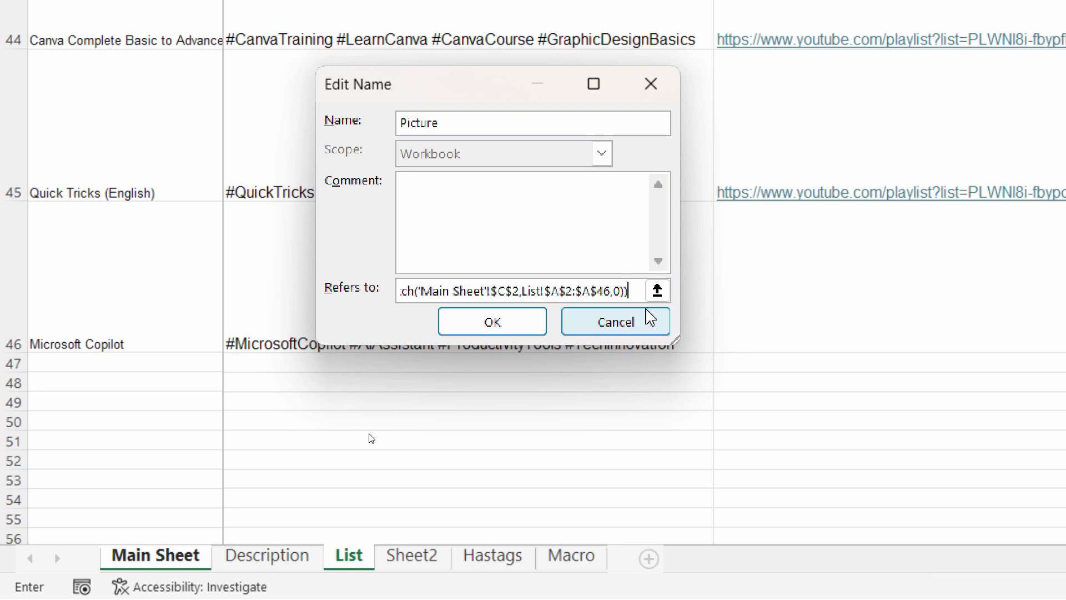
left_click(492, 322)
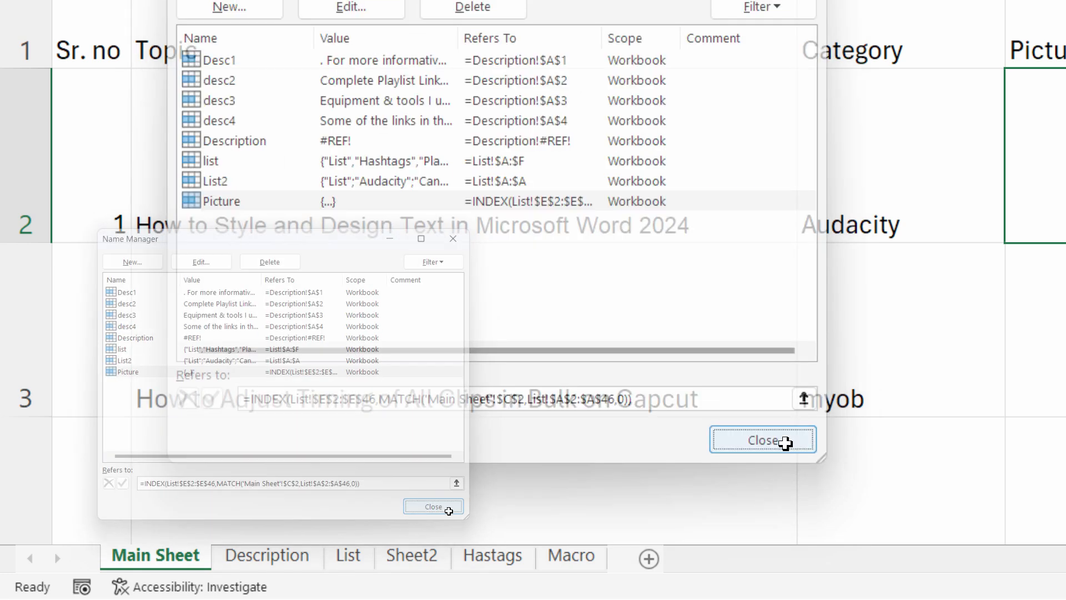
left_click(447, 508)
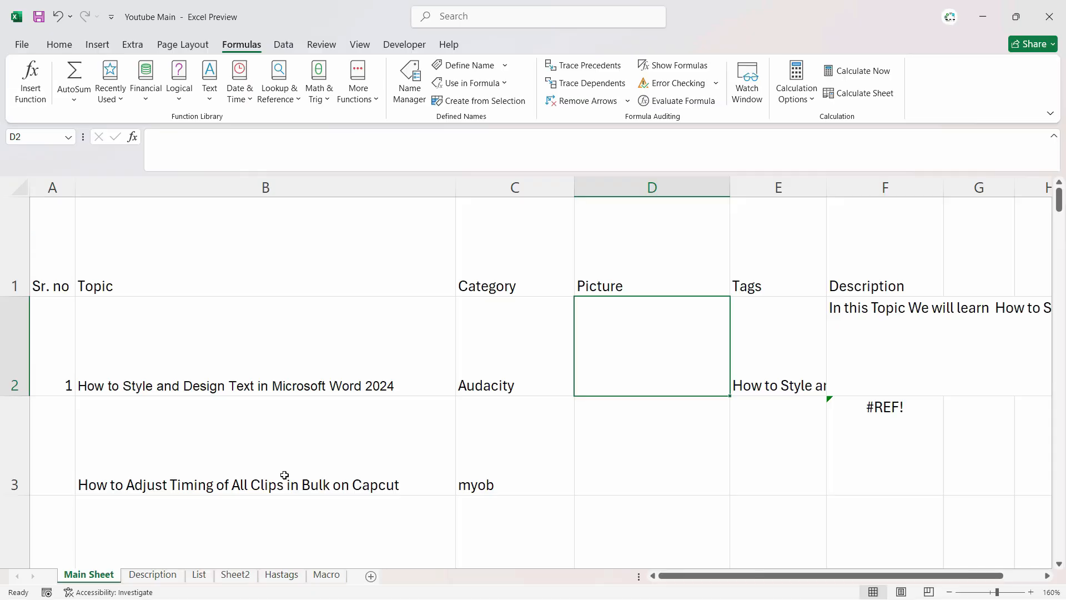
- Copy cell E2 on the List sheet, the cell that holds the Audacity logo
left_click(199, 575)
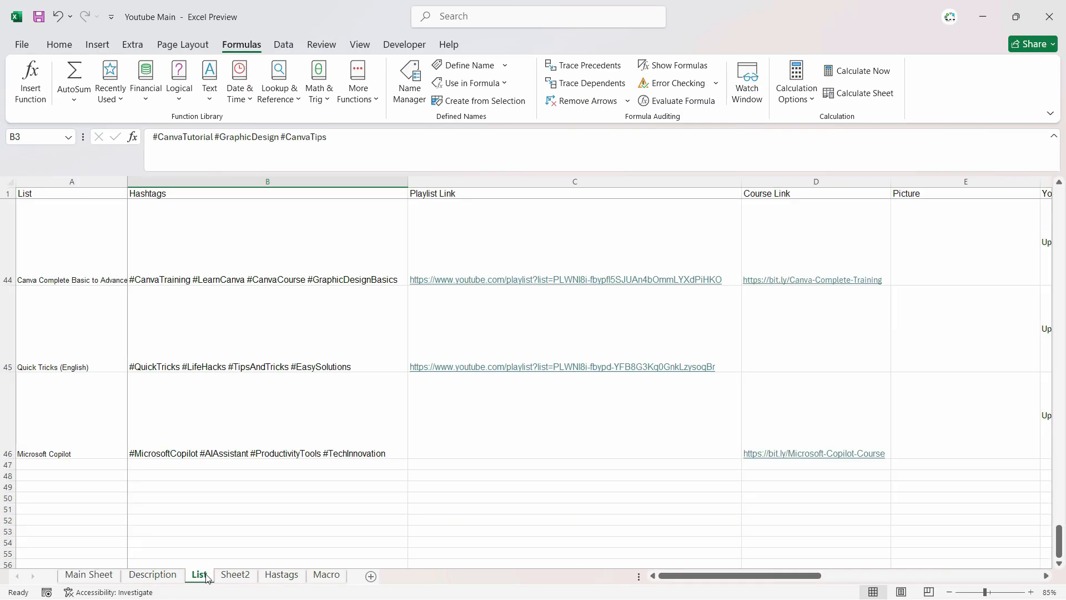
left_click(1015, 369)
scroll(995, 348, "up", 4)
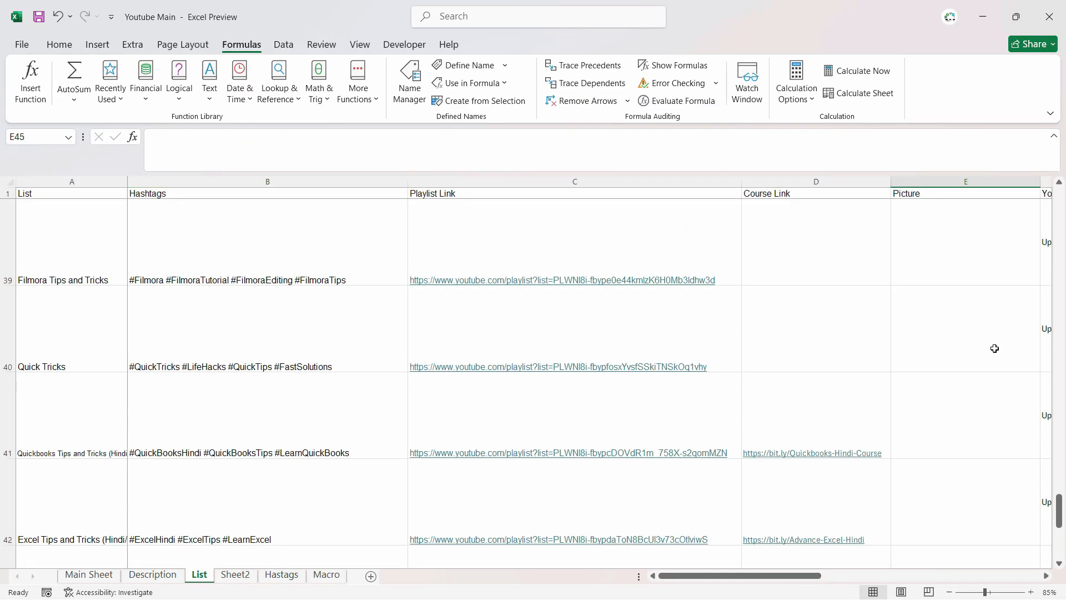
left_click_drag(1059, 451, 1060, 205)
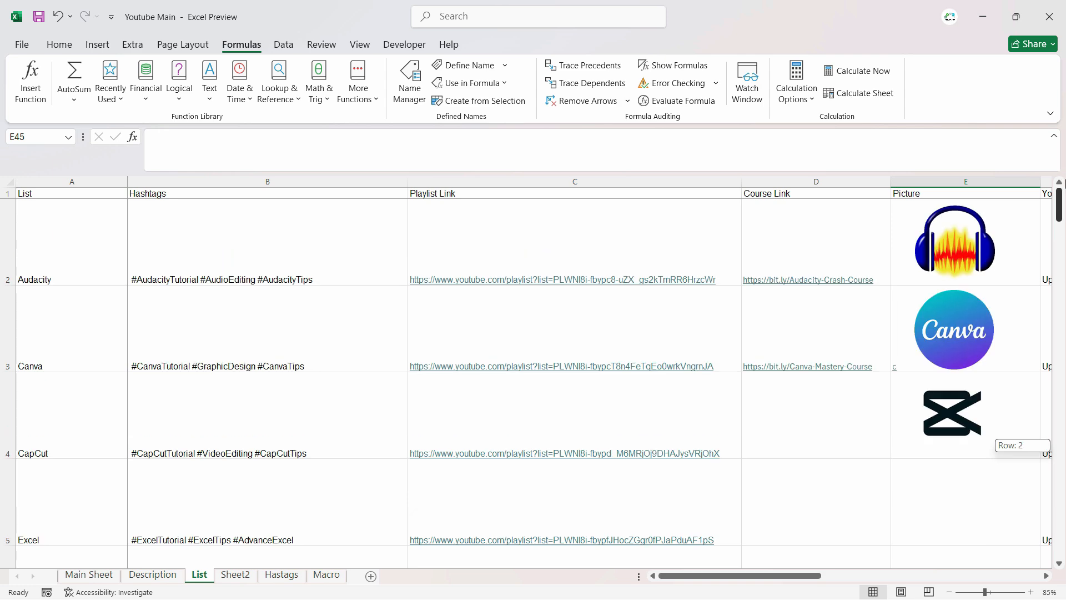
left_click(1027, 230)
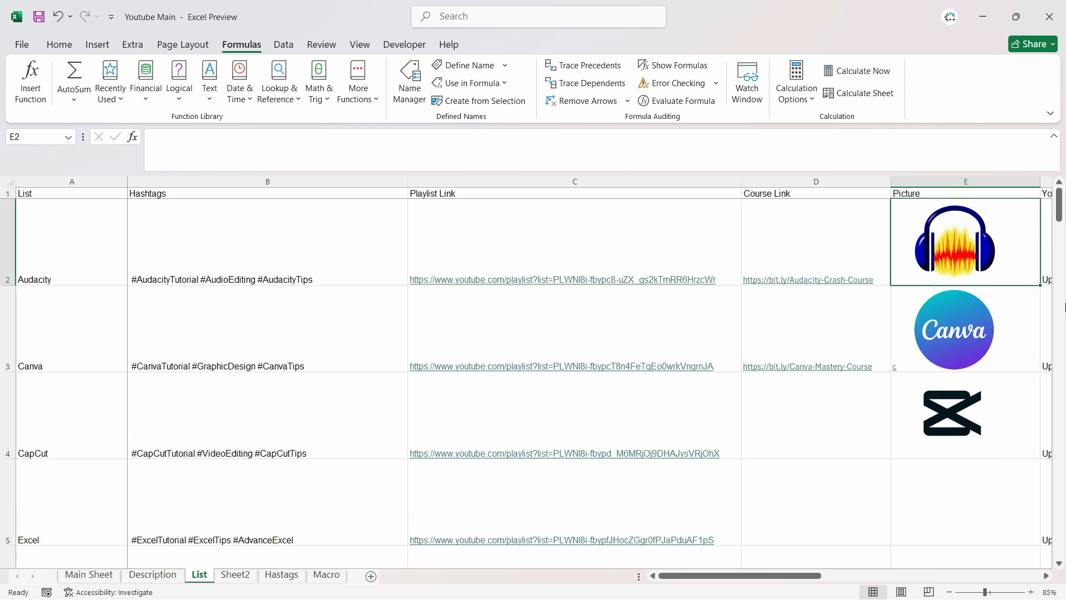
scroll(1065, 306, "right", 3)
key("Left")
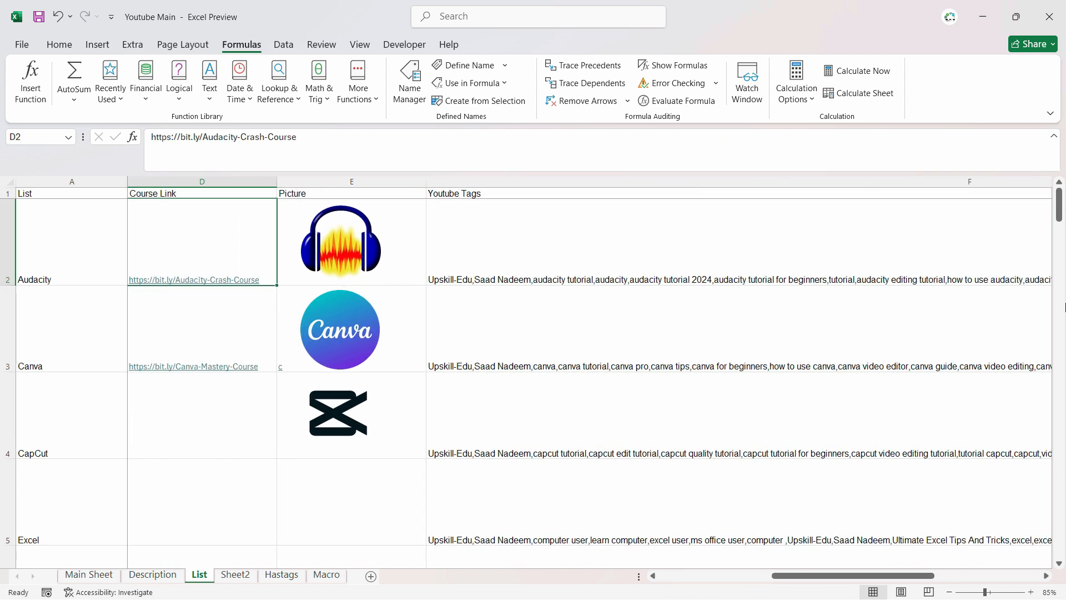
left_click(351, 232)
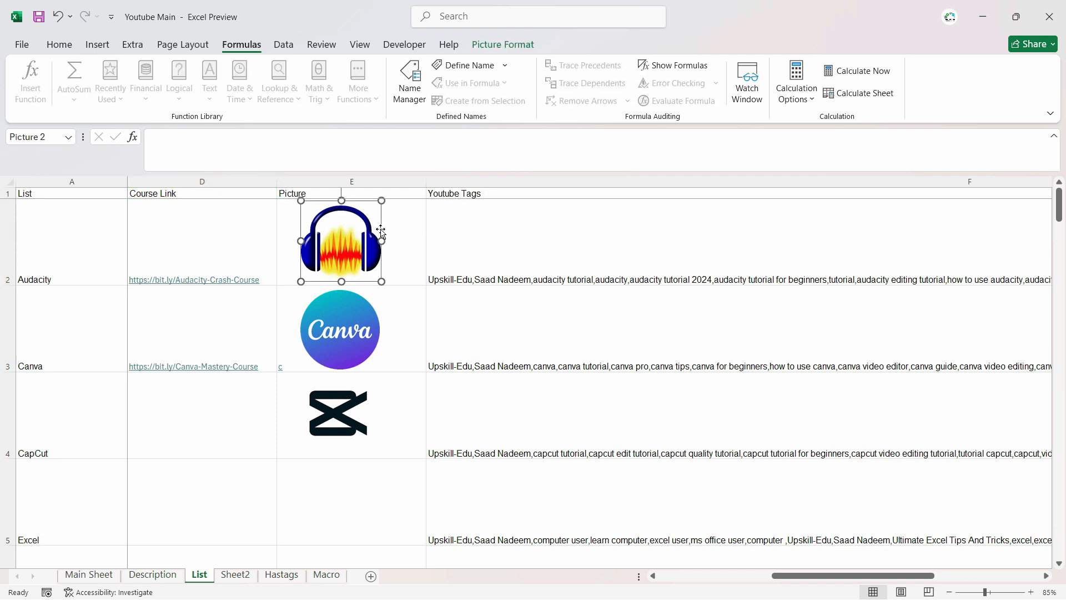
left_click(412, 239)
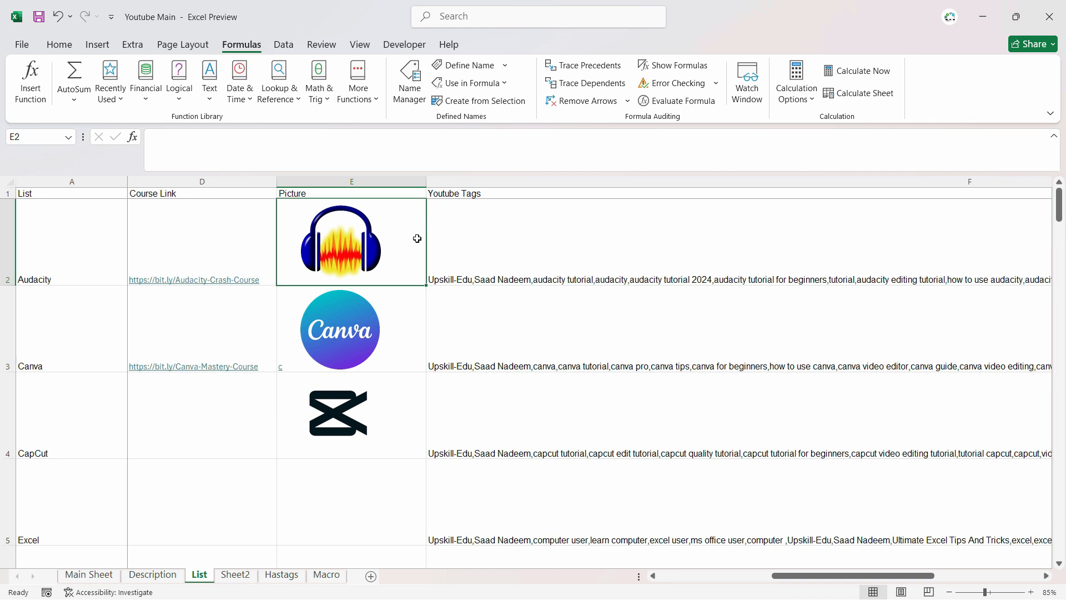
key("ctrl+c")
- Paste the copied cell as a linked picture into D2 of Main Sheet and shrink it to about 2.01 × 3.46 cm within the cell
left_click(103, 575)
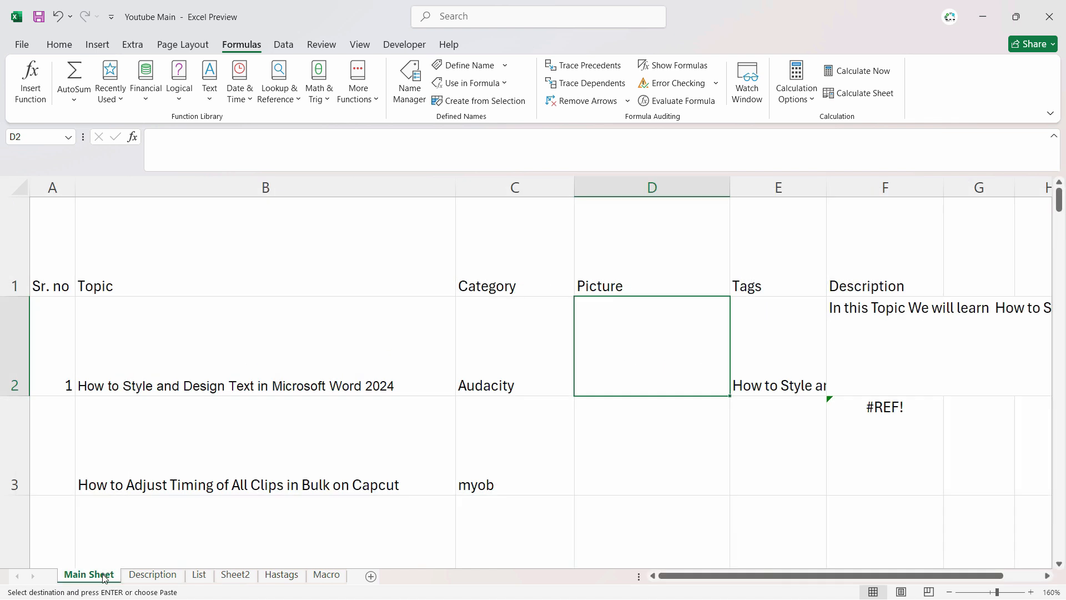
right_click(628, 355)
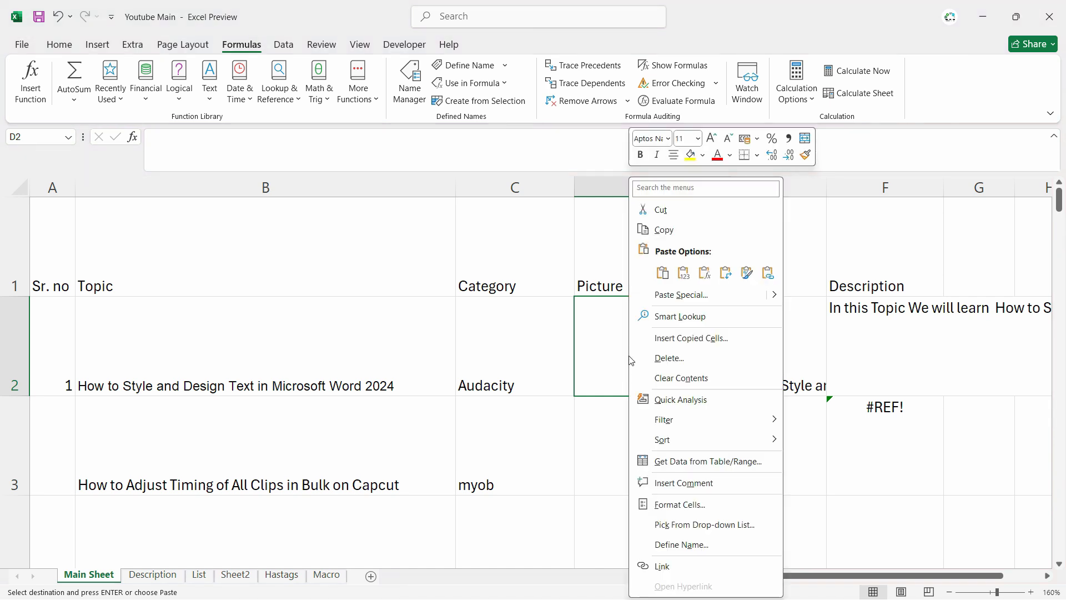
mouse_move(780, 298)
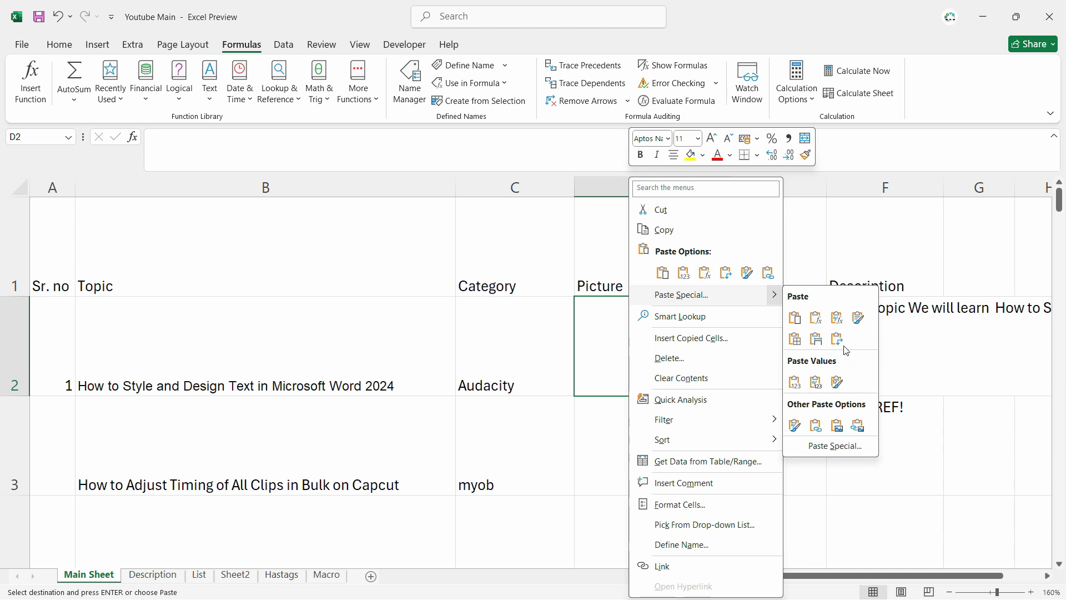
left_click(857, 425)
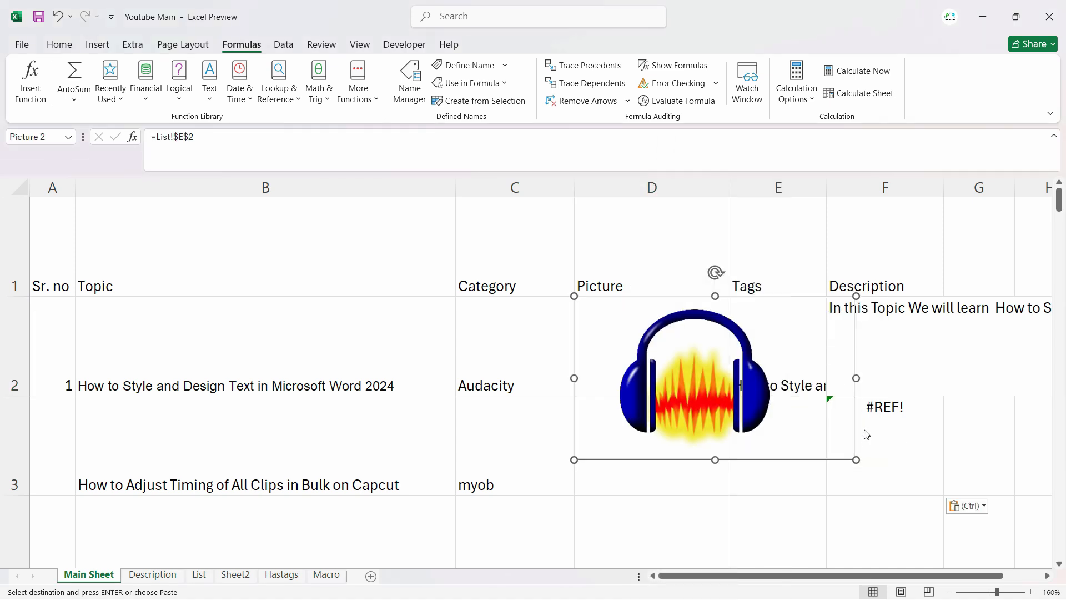
left_click_drag(856, 461, 709, 381)
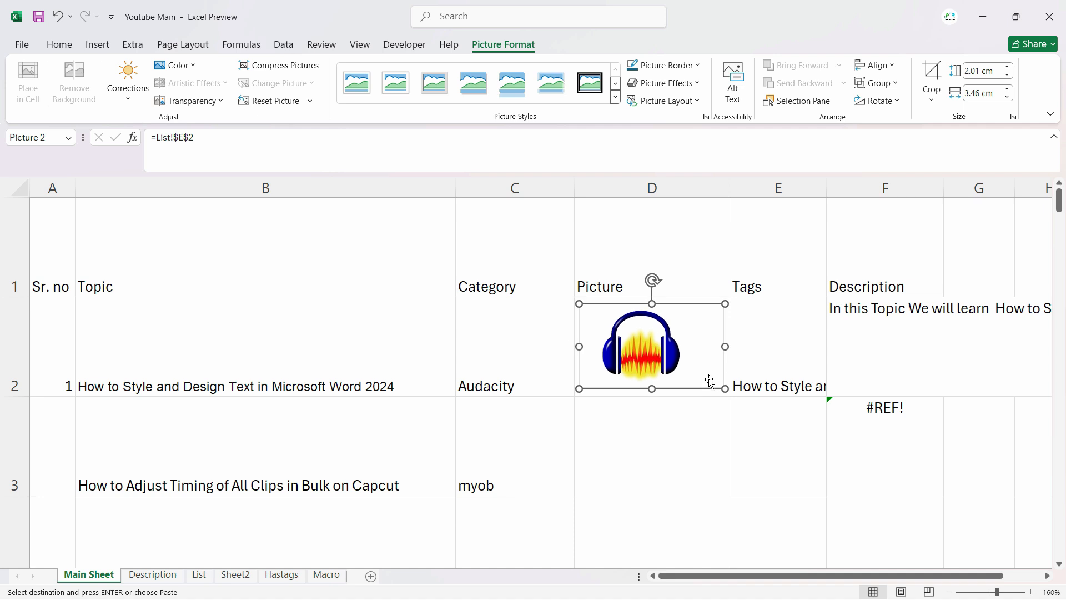
- Switch the category in C2 to Canva to test the linked picture, and return it to Audacity
left_click(526, 385)
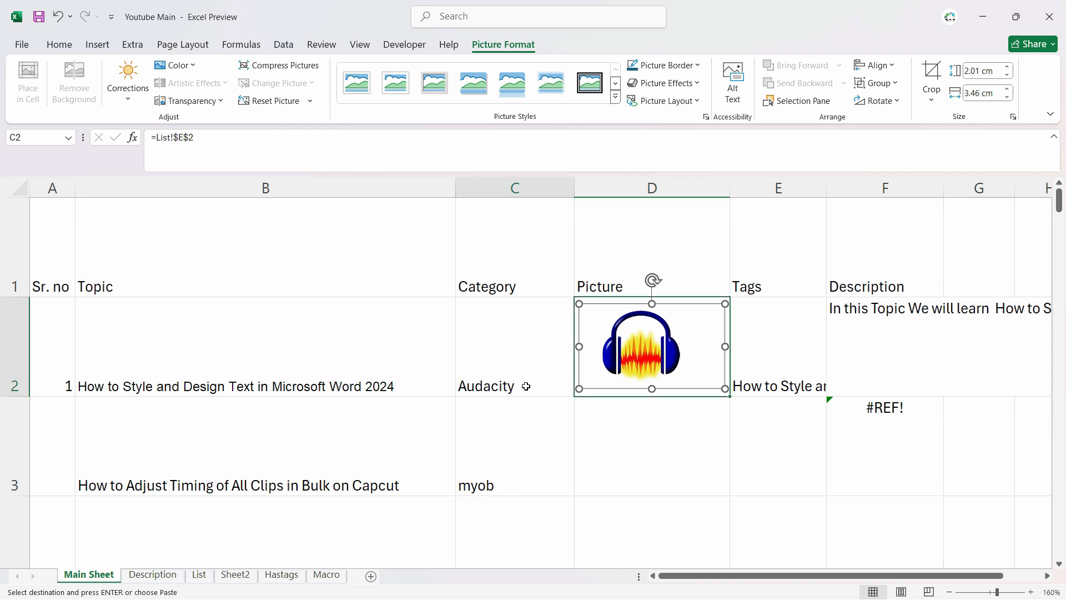
left_click(580, 390)
left_click(533, 427)
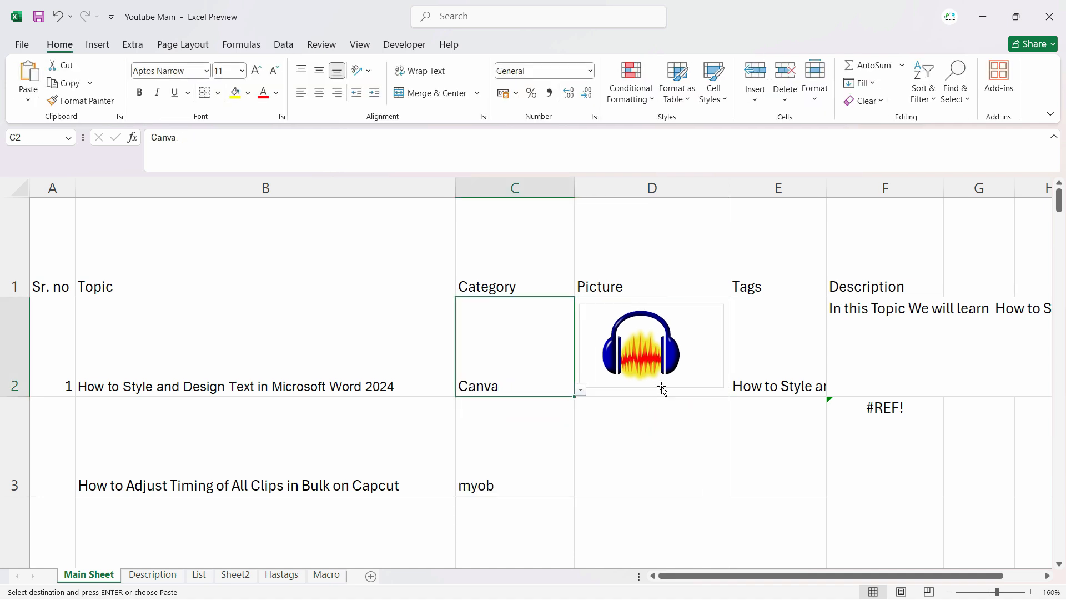
left_click(580, 389)
left_click(544, 414)
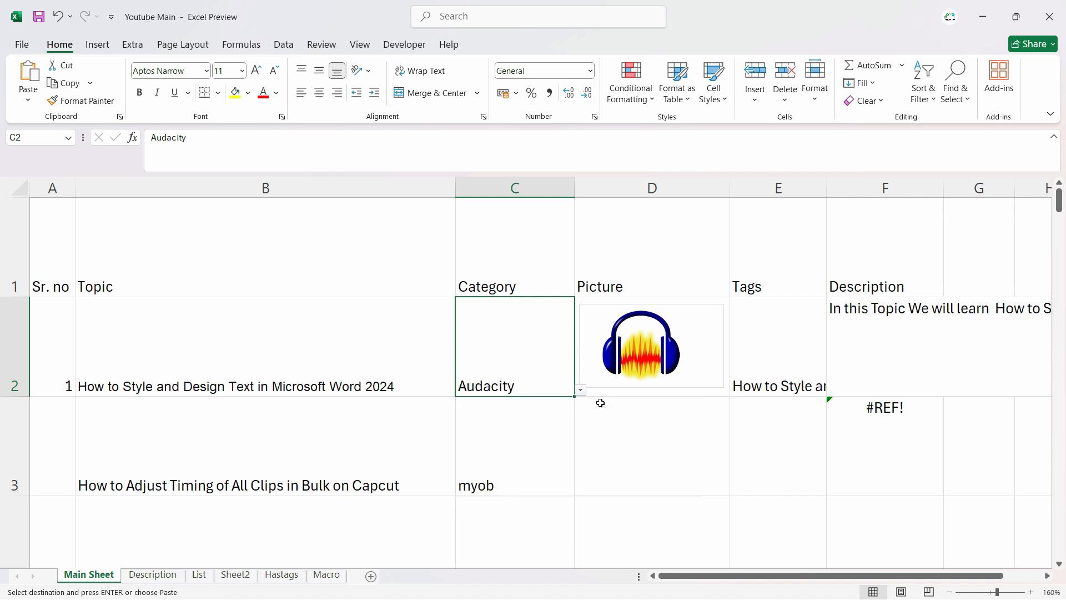
- Replace the linked picture's cell reference with the defined name, so its formula is =Picture
left_click(680, 356)
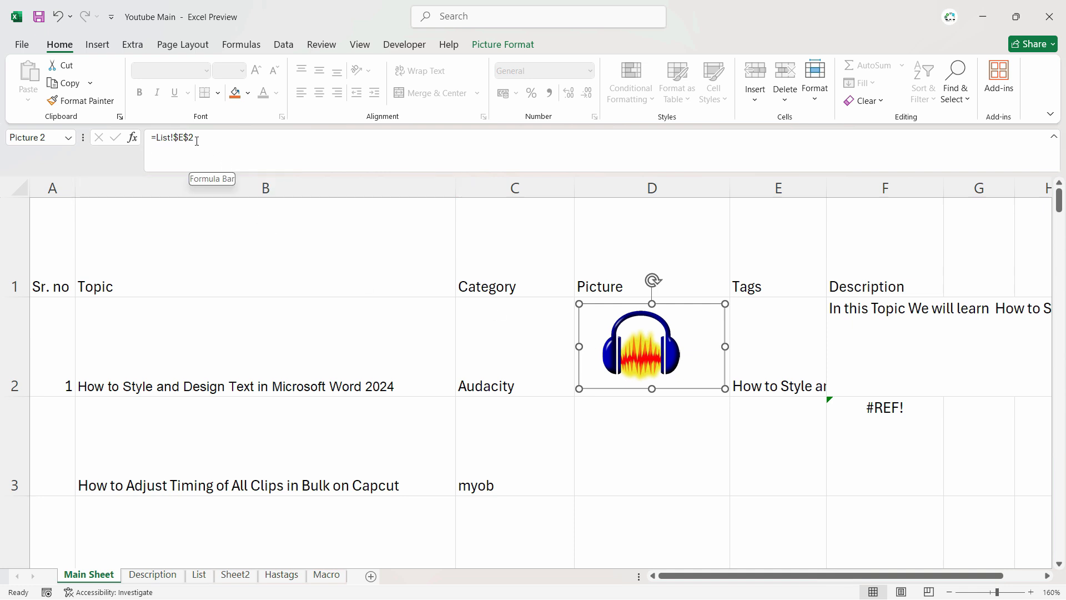
left_click_drag(197, 139, 153, 140)
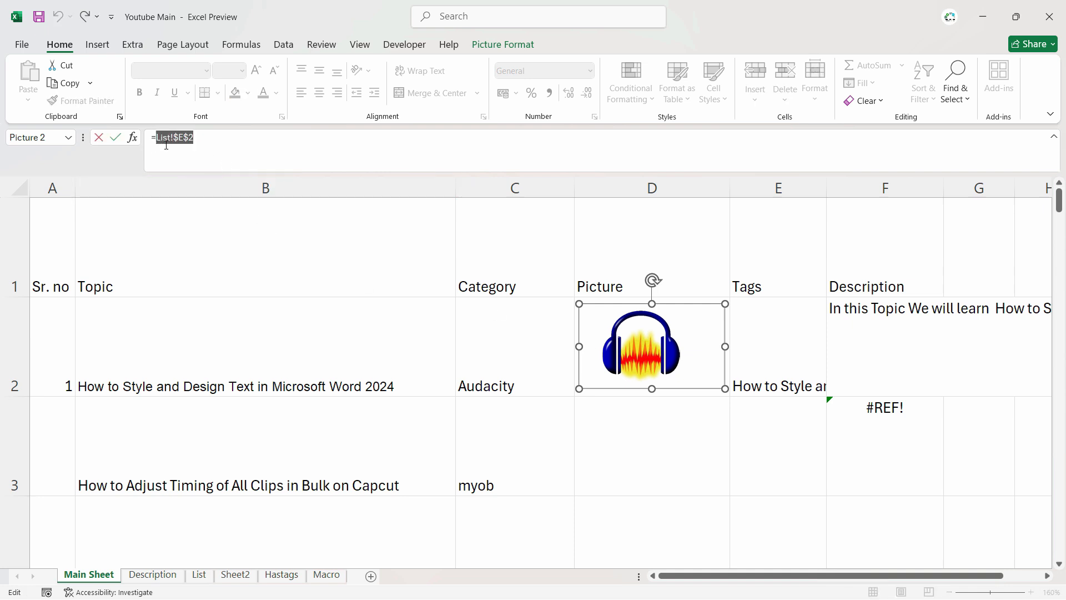
key("BackSpace")
type("pi")
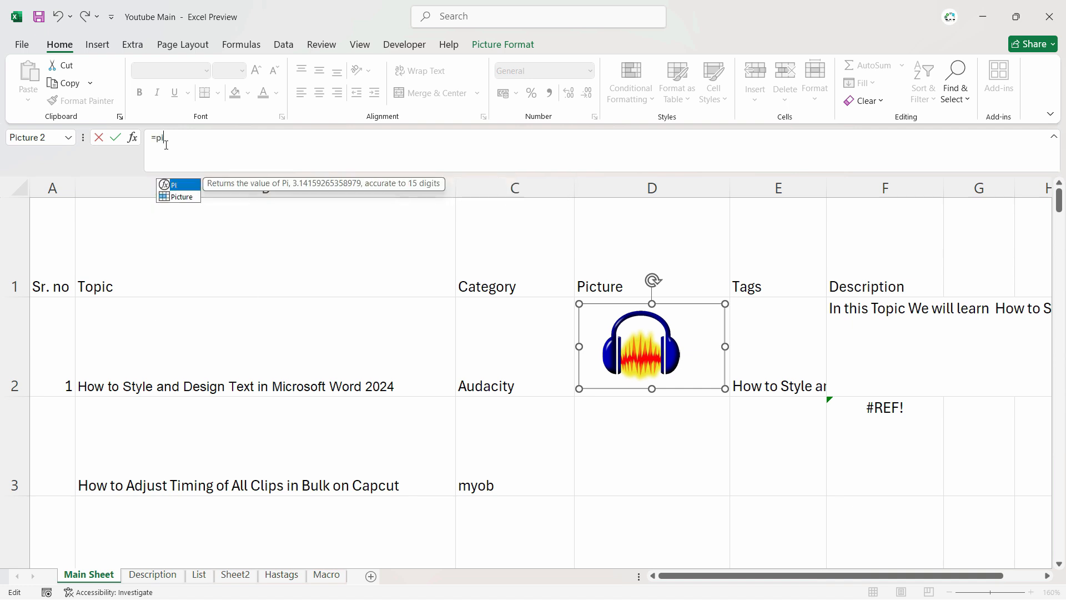
key("Down")
key("Tab")
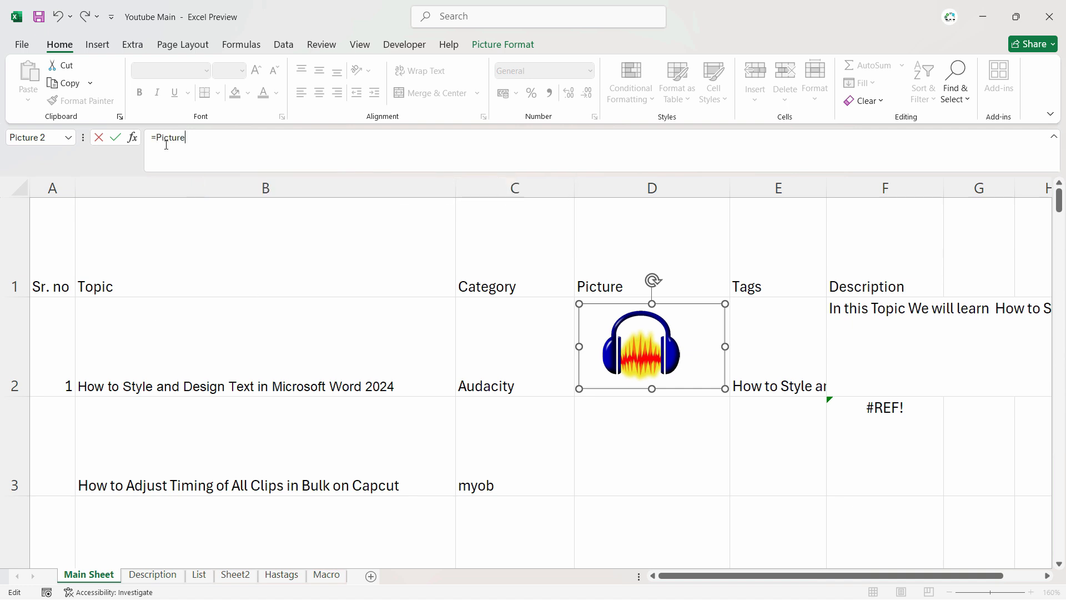
key("Return")
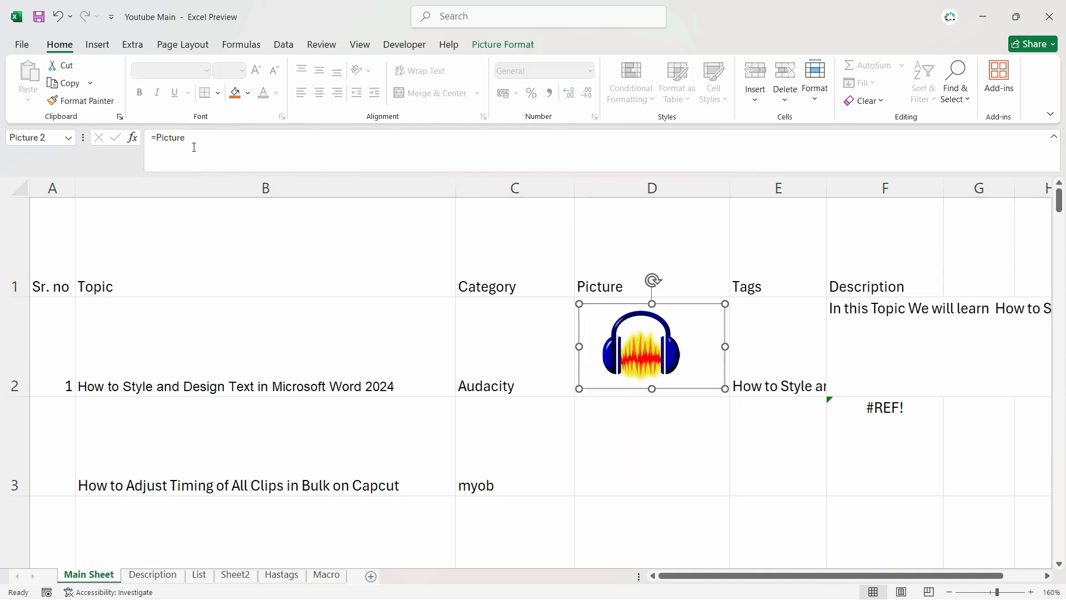
- Test the linked picture by changing the category in C2 to Canva and to CapCut
left_click(552, 378)
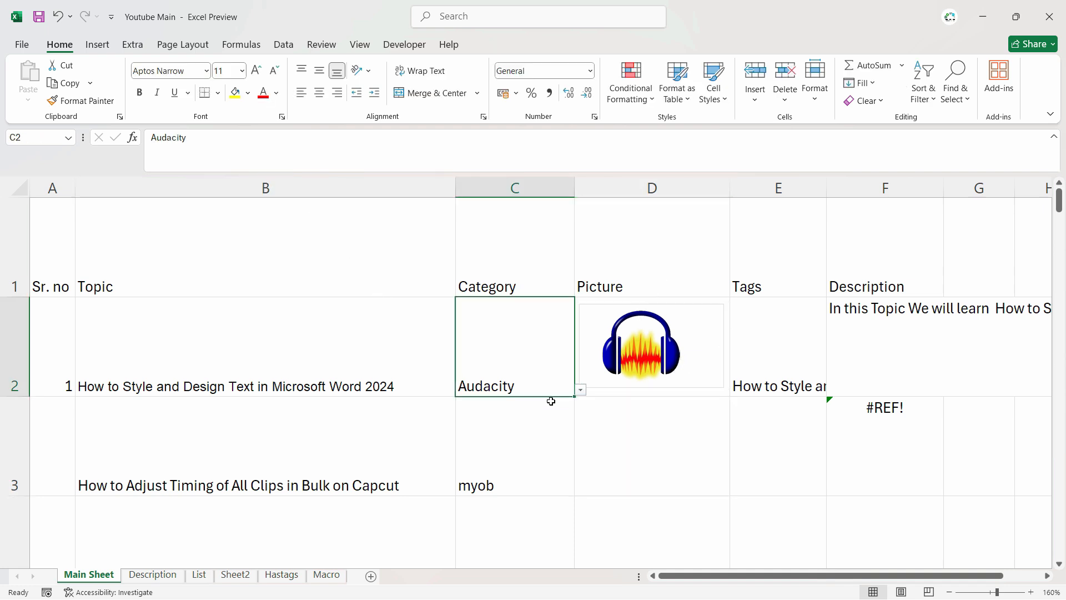
left_click(580, 390)
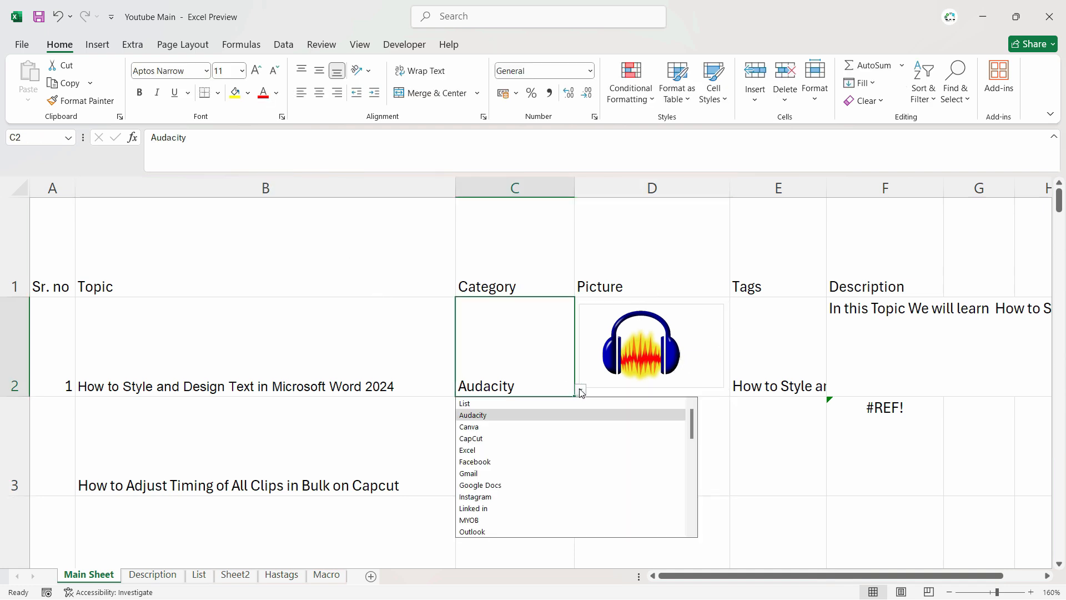
left_click(556, 429)
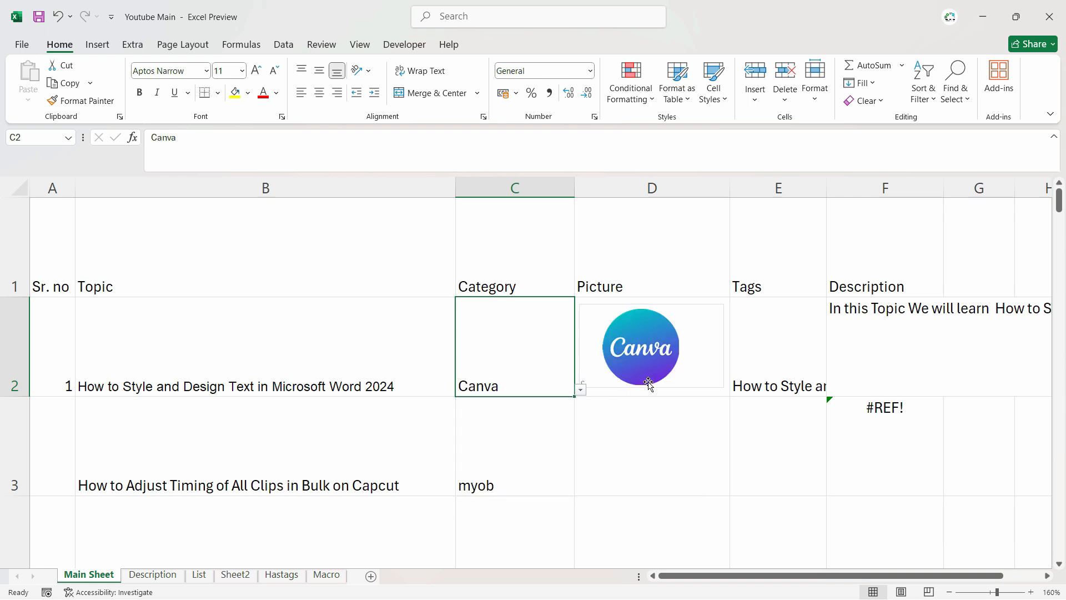
left_click(581, 395)
left_click(518, 418)
left_click(580, 389)
left_click(519, 438)
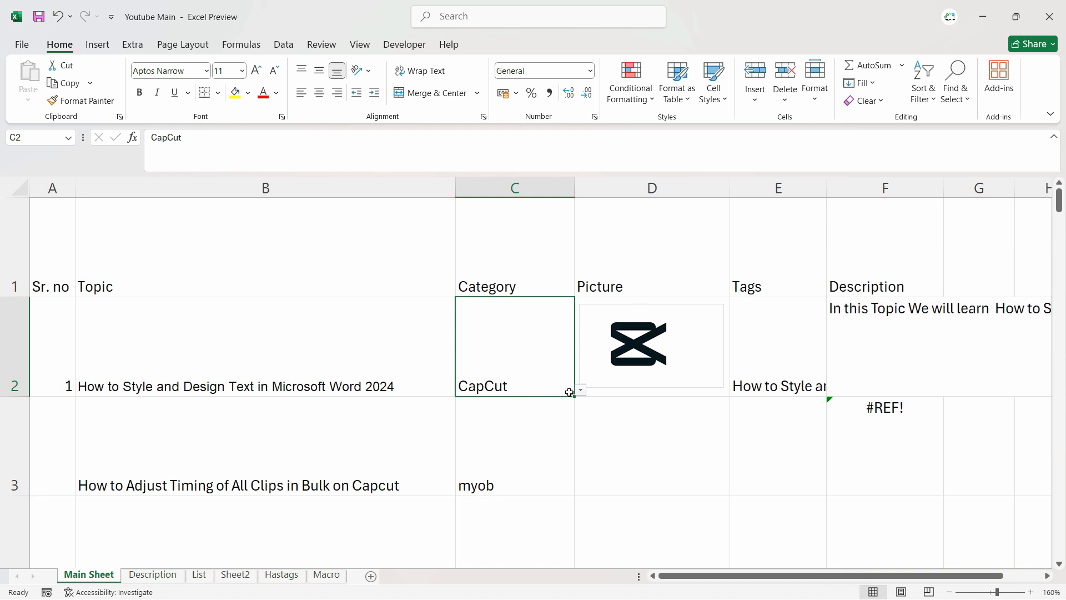
- Return the category in C2 to Audacity and select the linked picture in D2
left_click(580, 389)
left_click(514, 452)
left_click(588, 405)
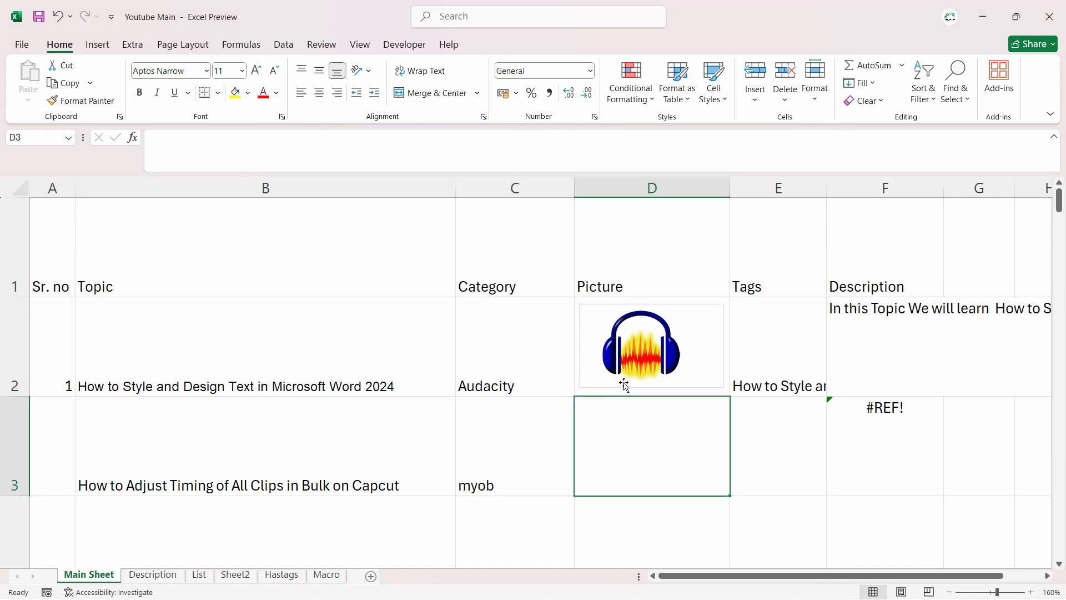
left_click(624, 384)
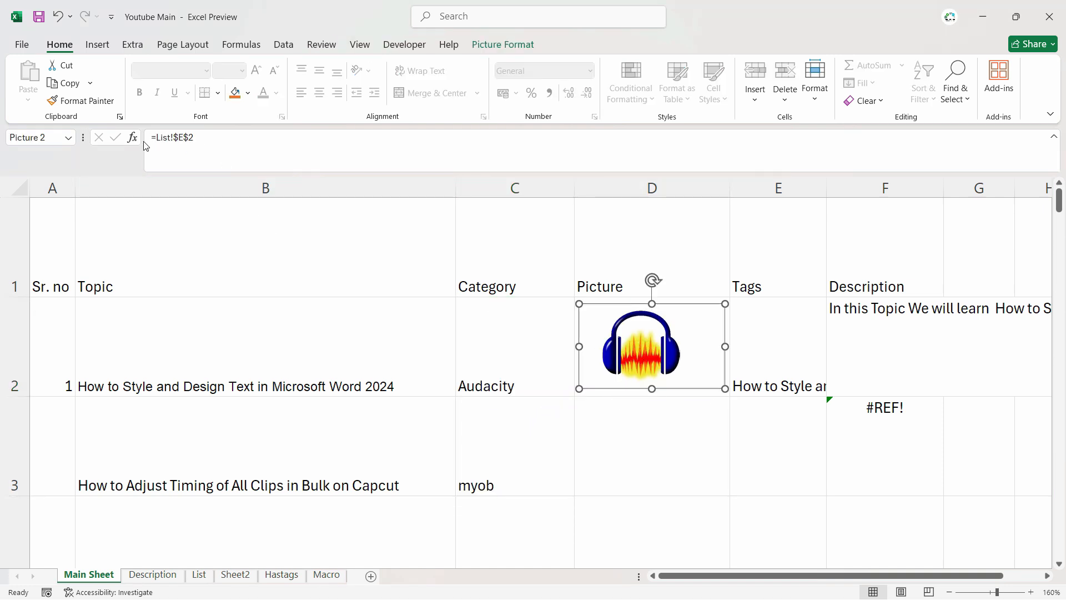